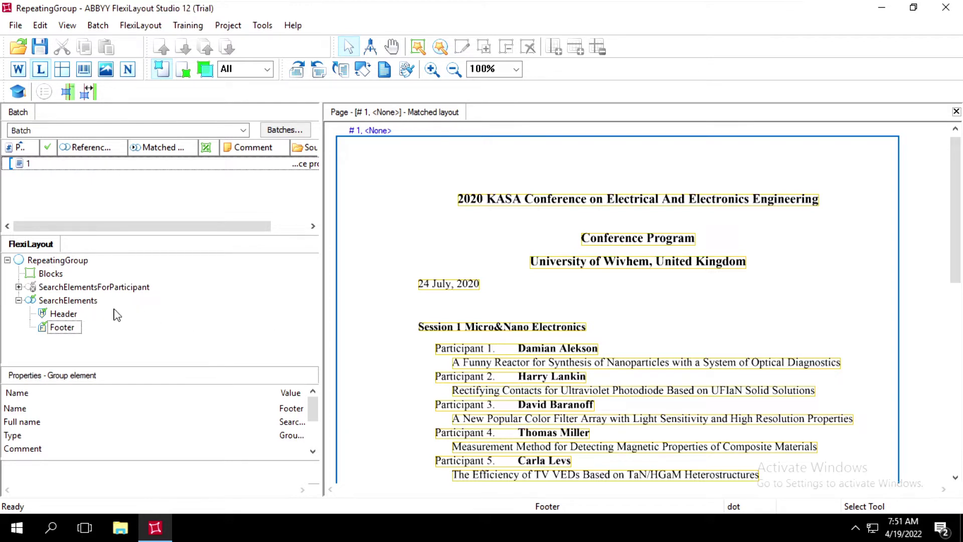
Add a Static Text element named kwConference inside the Header element.
left_click(65, 315)
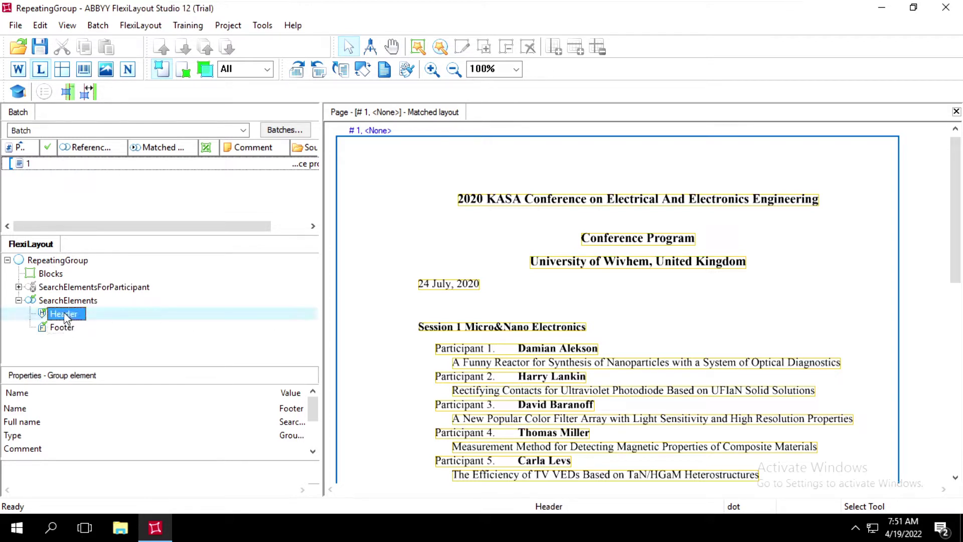
right_click(66, 316)
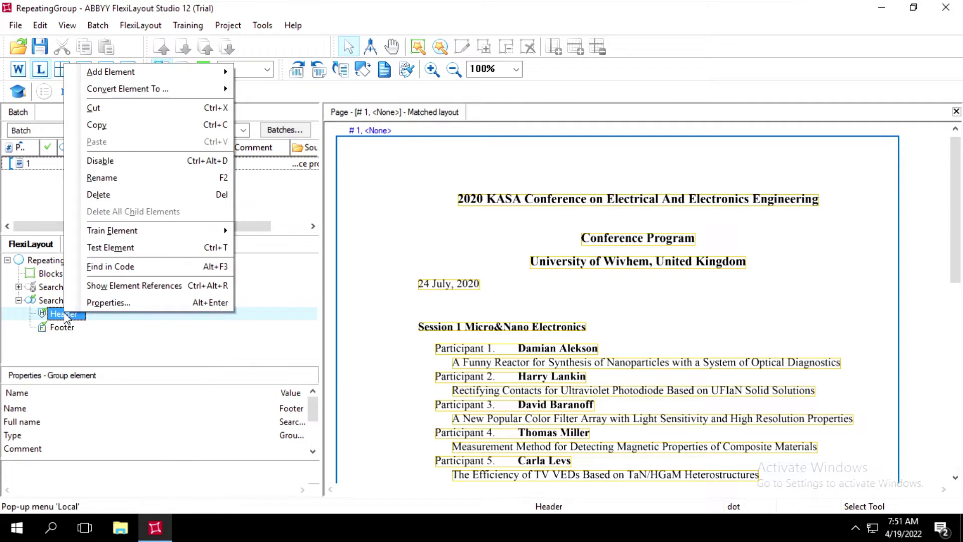
key("Escape")
right_click(58, 319)
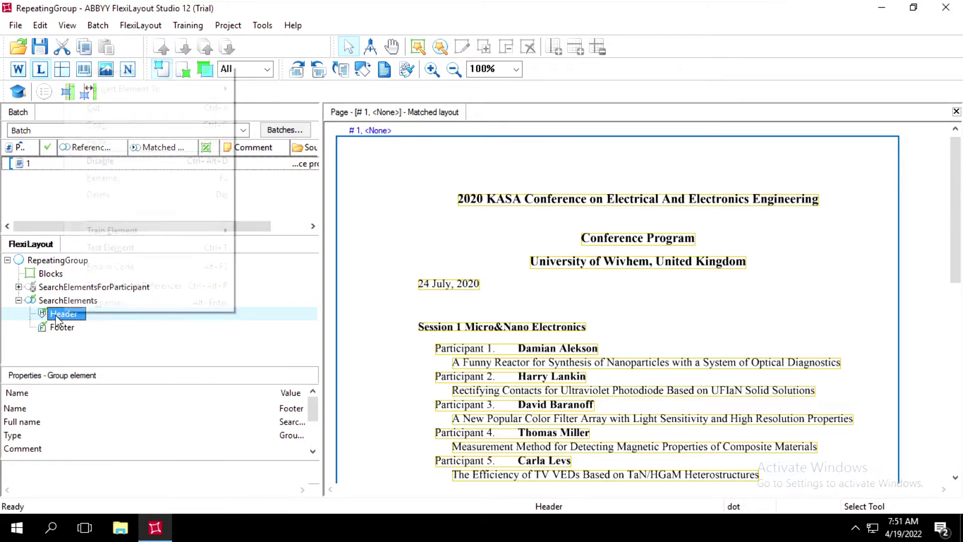
key("Escape")
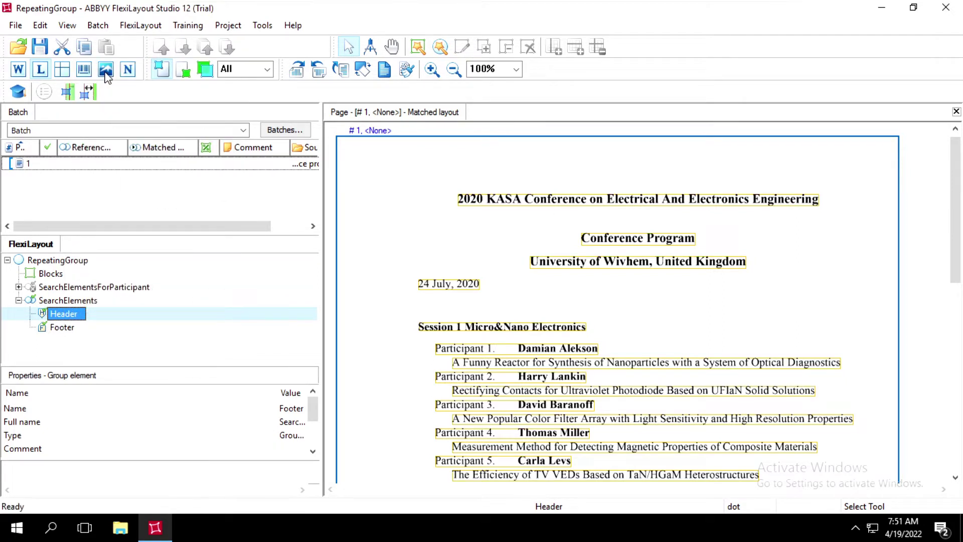
right_click(70, 317)
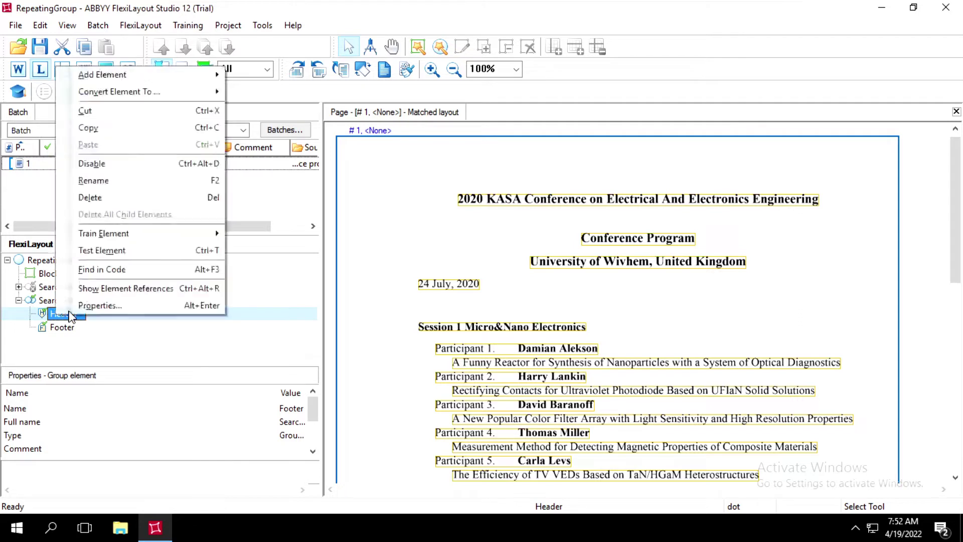
left_click(107, 79)
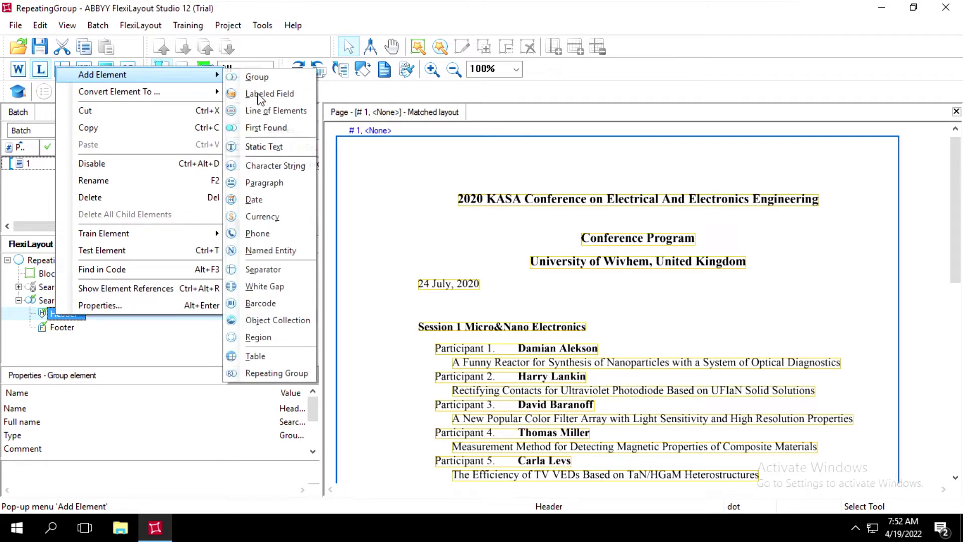
left_click(257, 152)
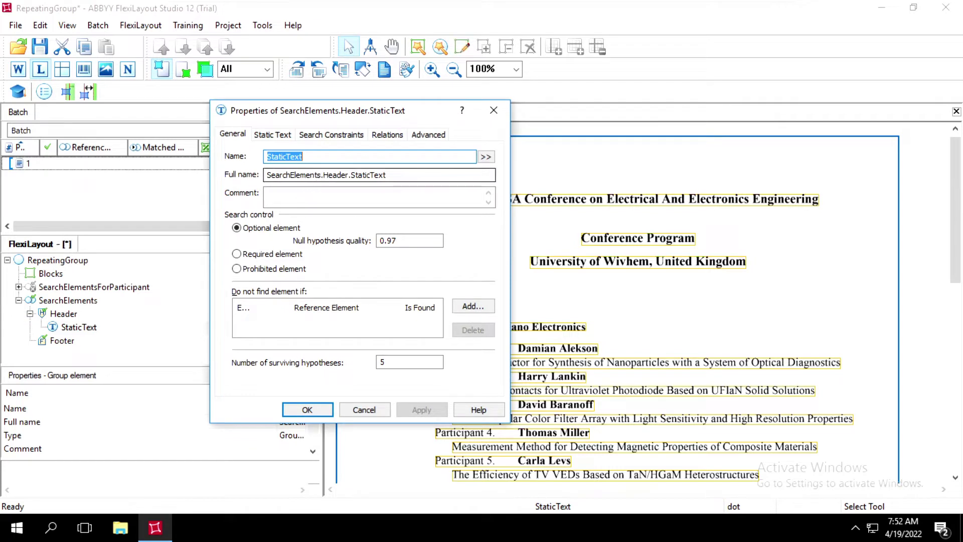
type("kwConference")
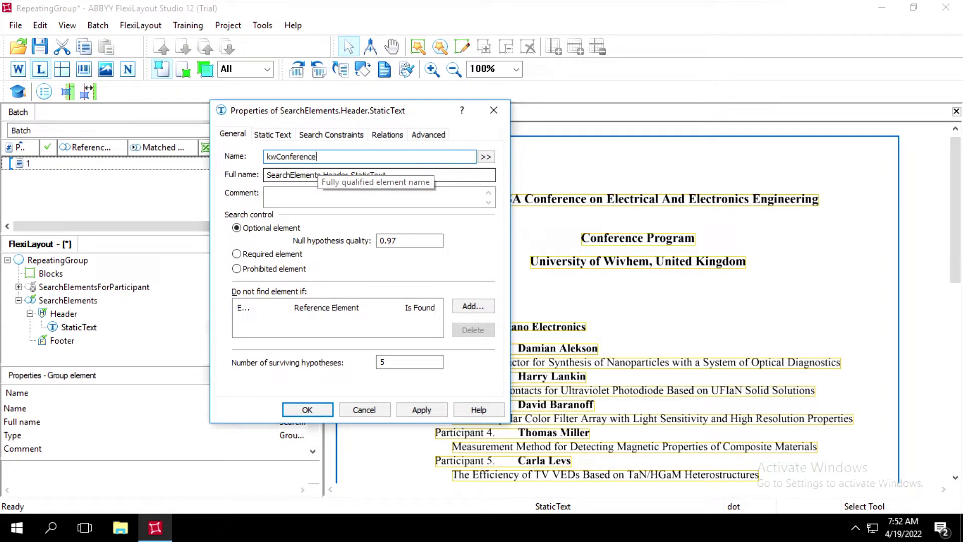
Set the static text element's search text to "Conference Program", copying the recognized text from the page's heading.
right_click(605, 236)
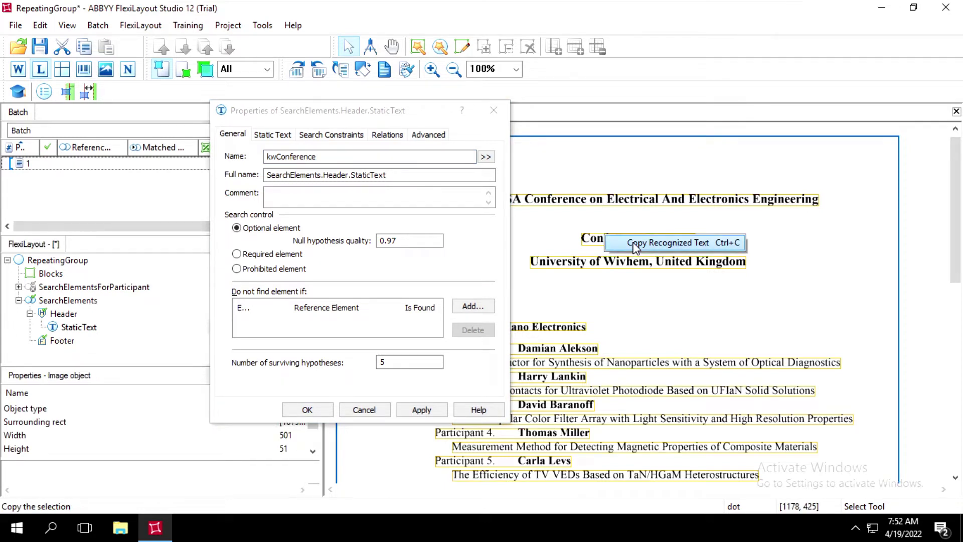
left_click(635, 243)
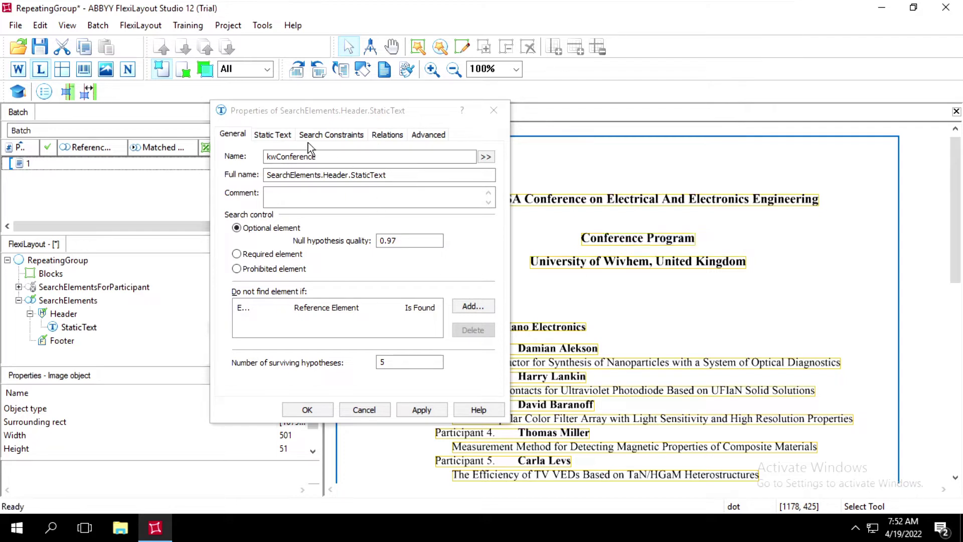
left_click(279, 136)
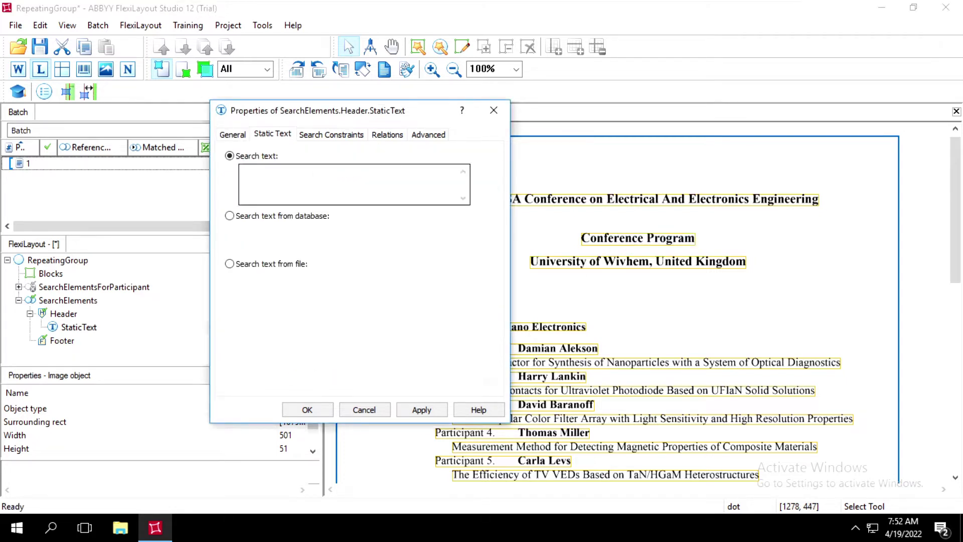
key("Delete")
type("Conference Program")
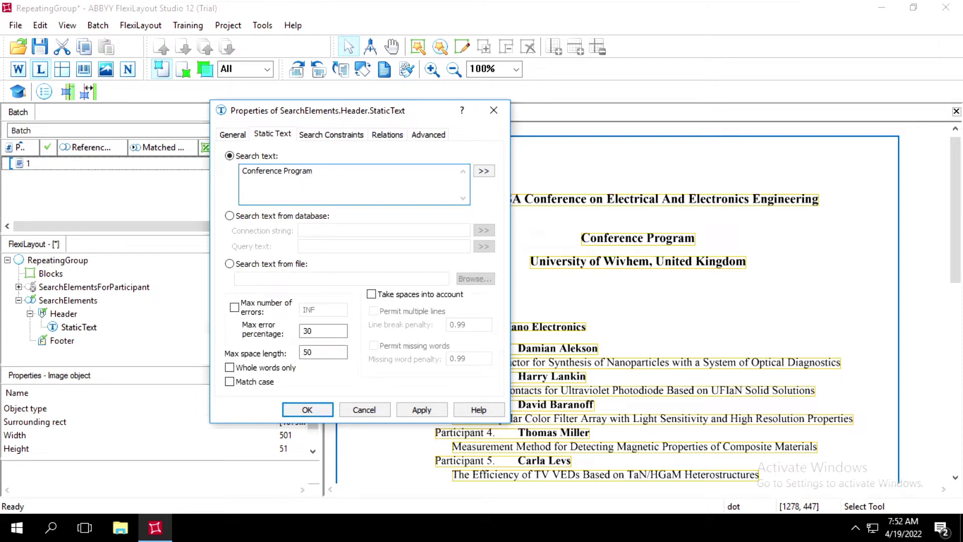
left_click(371, 294)
left_click(372, 295)
Make kwConference a required element with 1 surviving hypothesis, and match the FlexiLayout on the page.
left_click(234, 135)
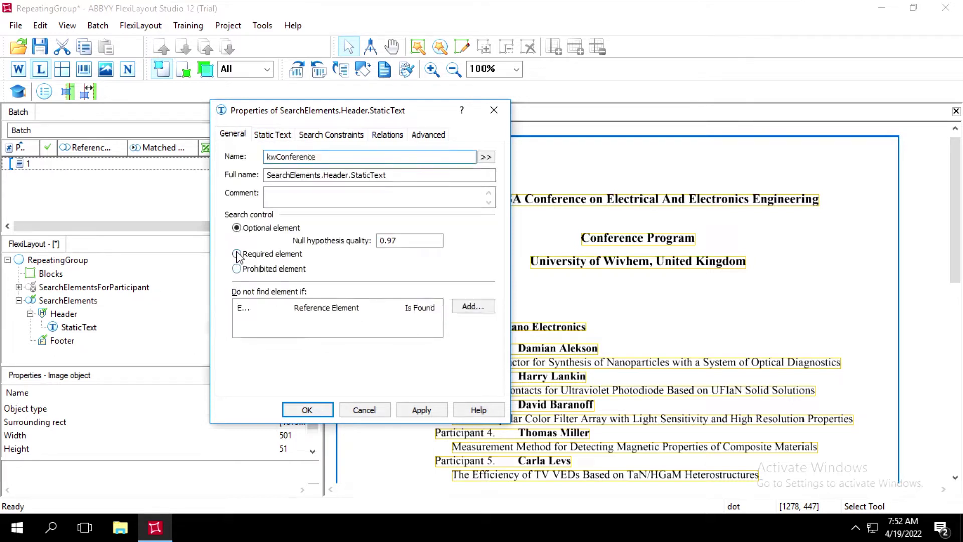
left_click(237, 254)
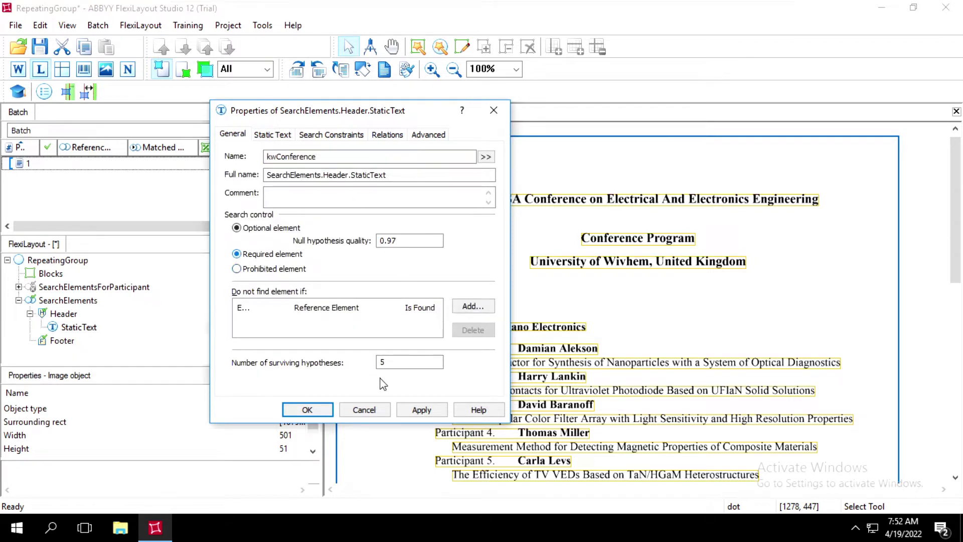
key("Tab")
key("BackSpace")
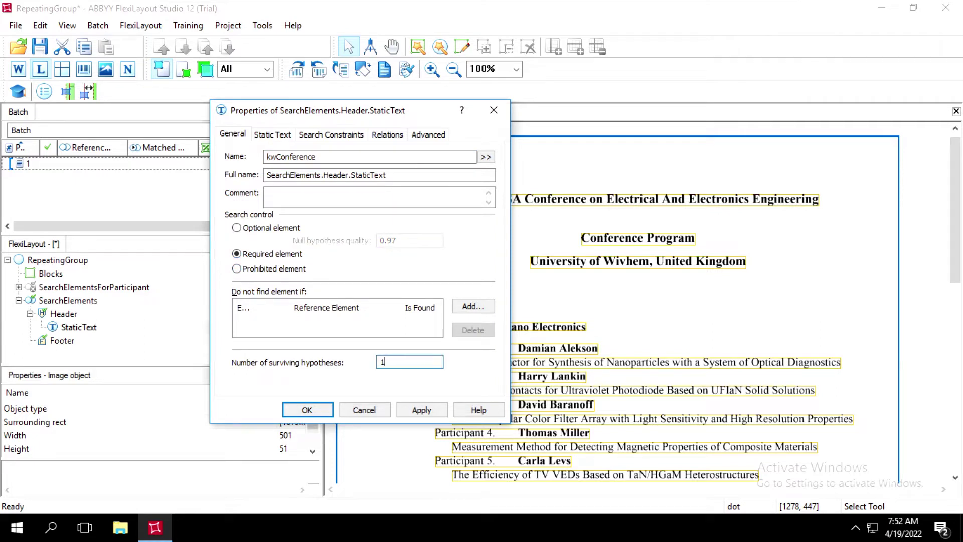
left_click(419, 411)
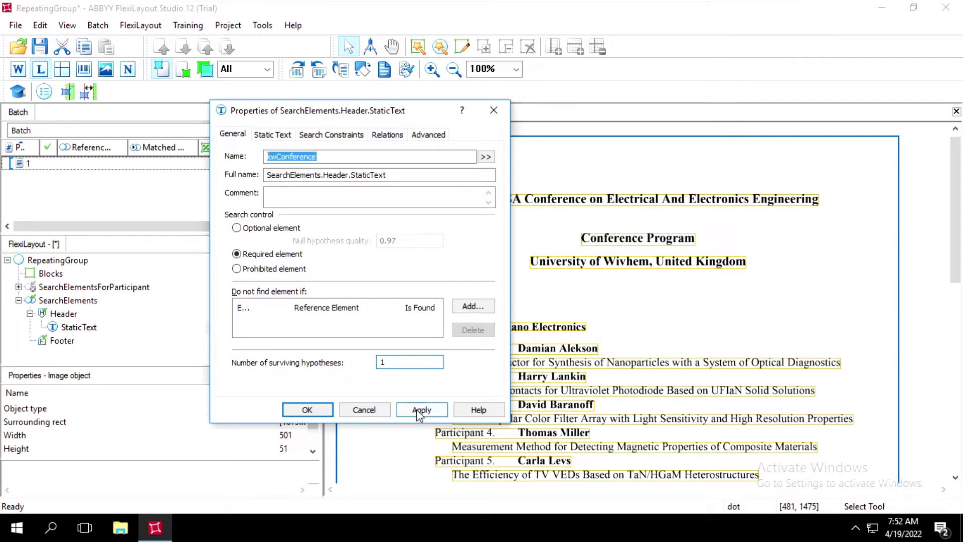
left_click(299, 414)
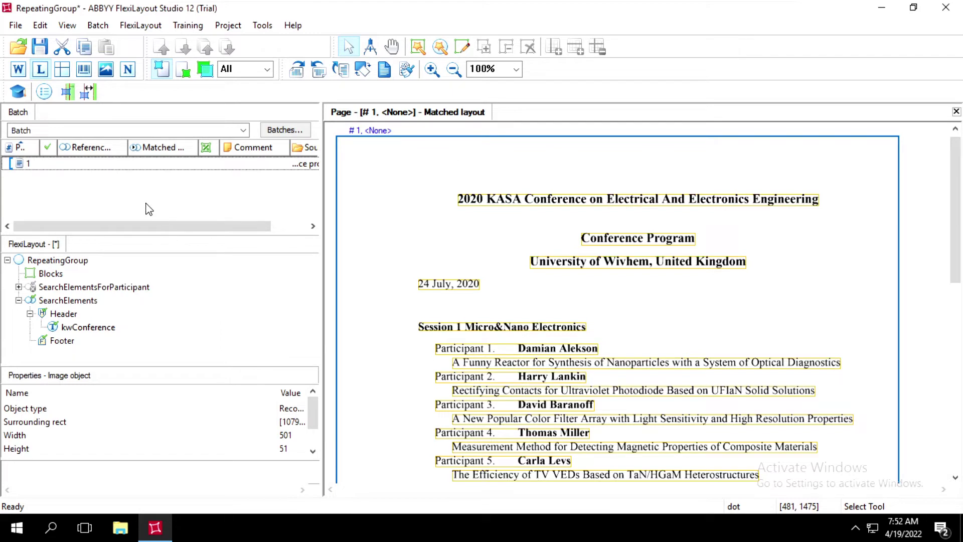
key("F5")
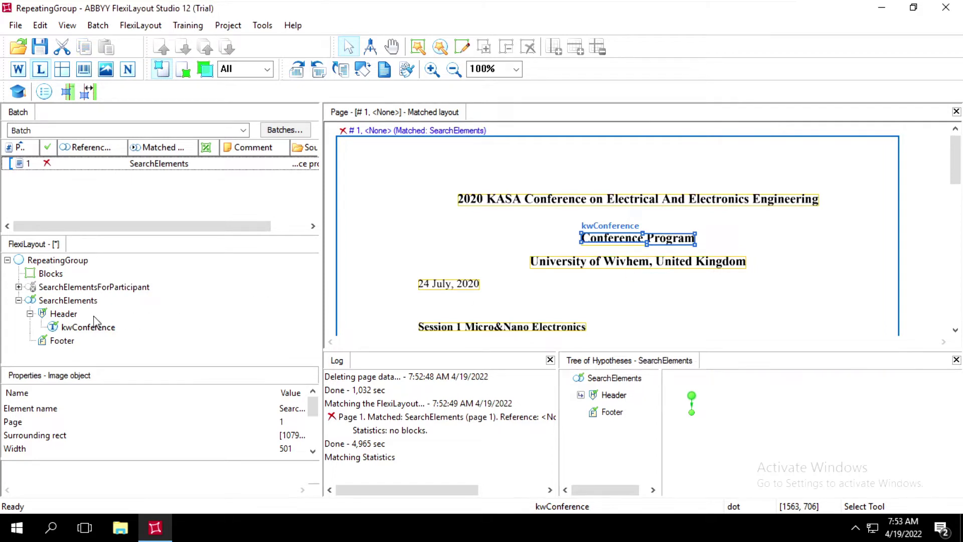
Add a Repeating Group element named RG under SearchElements and show its repetition settings.
left_click(30, 314)
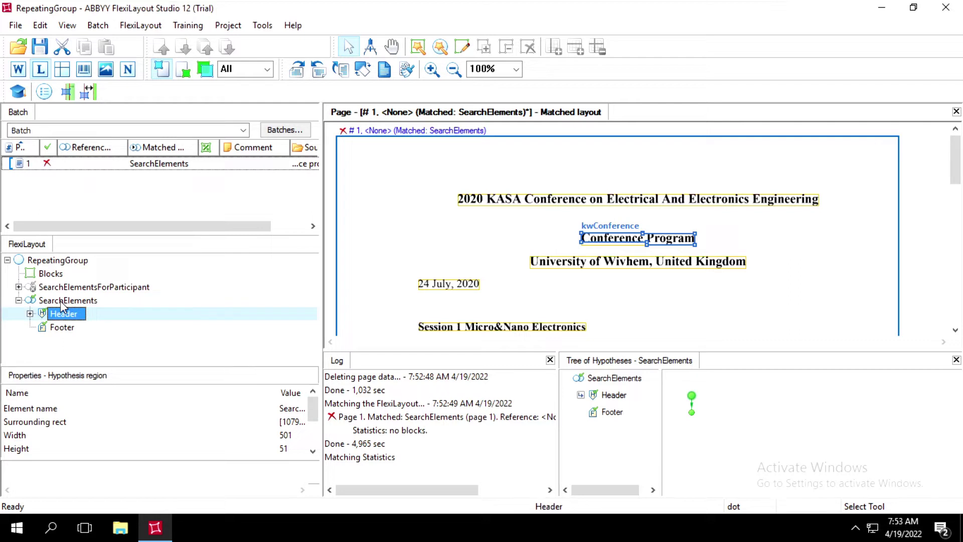
right_click(61, 302)
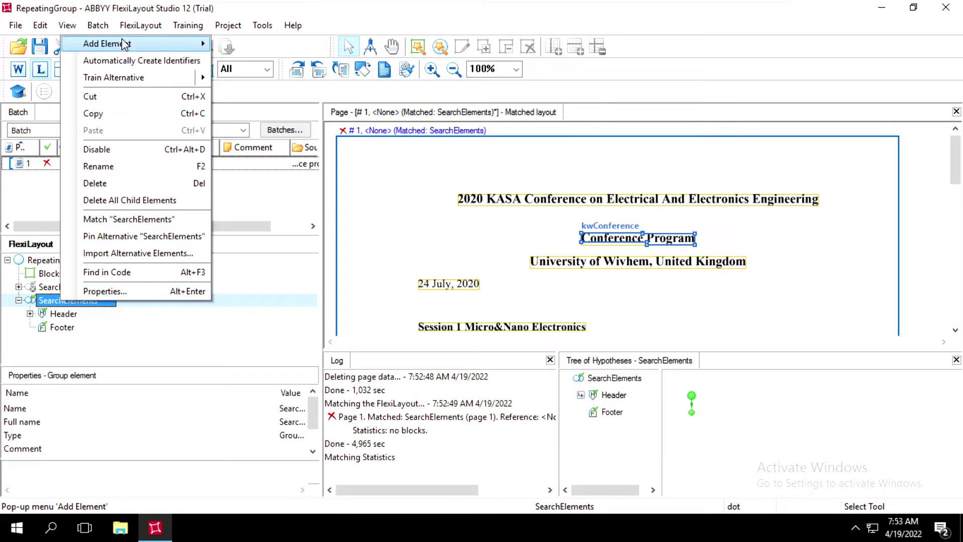
left_click(125, 43)
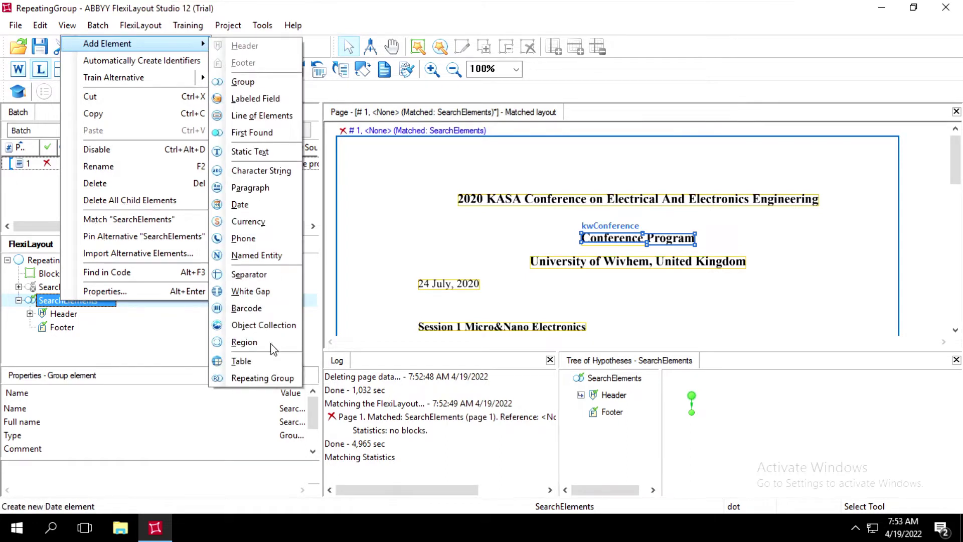
left_click(241, 377)
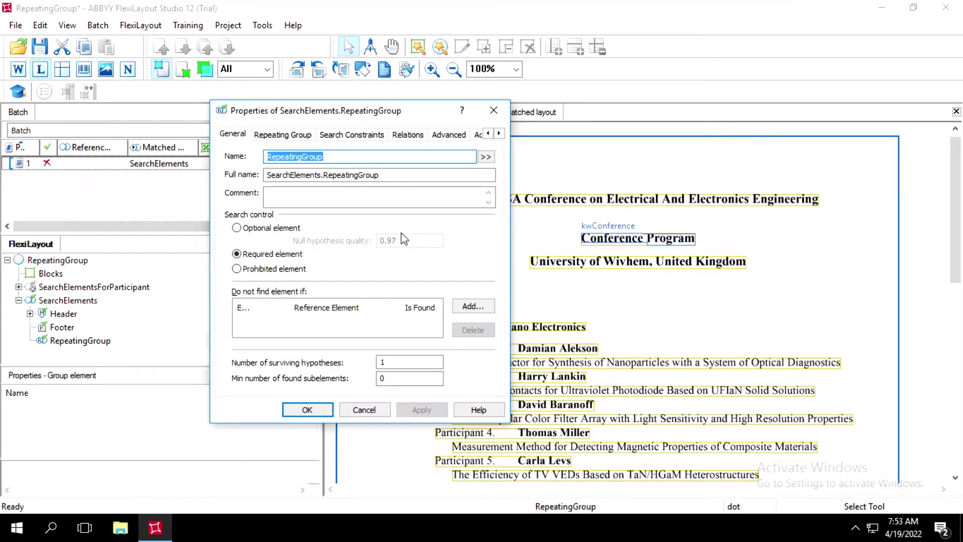
type("RG")
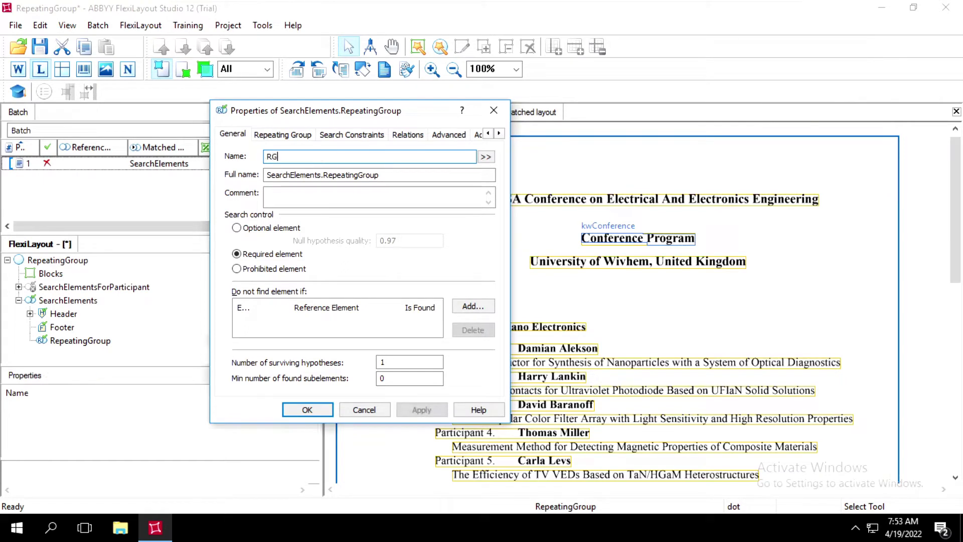
left_click(290, 135)
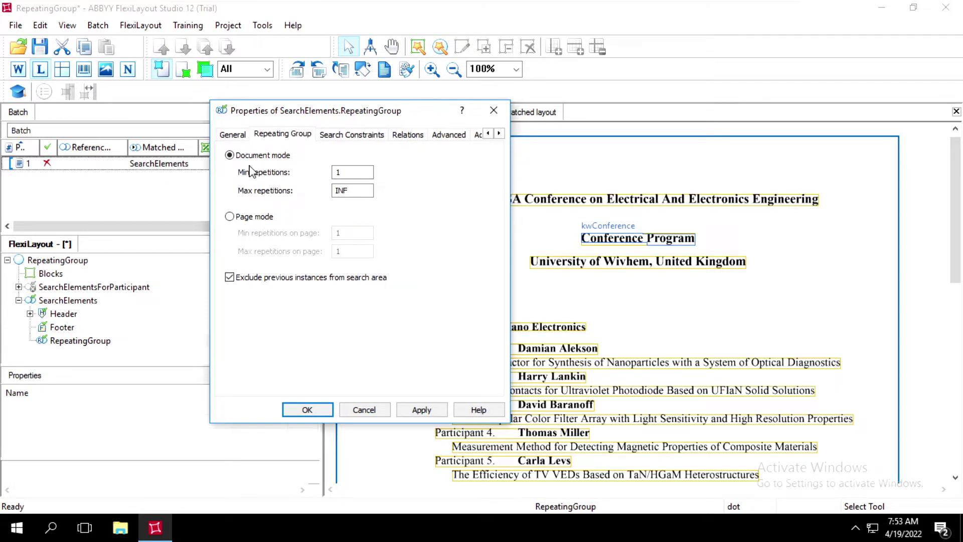
Start a new relation for the repeating group with its own LastFound instance as the reference element.
left_click(409, 134)
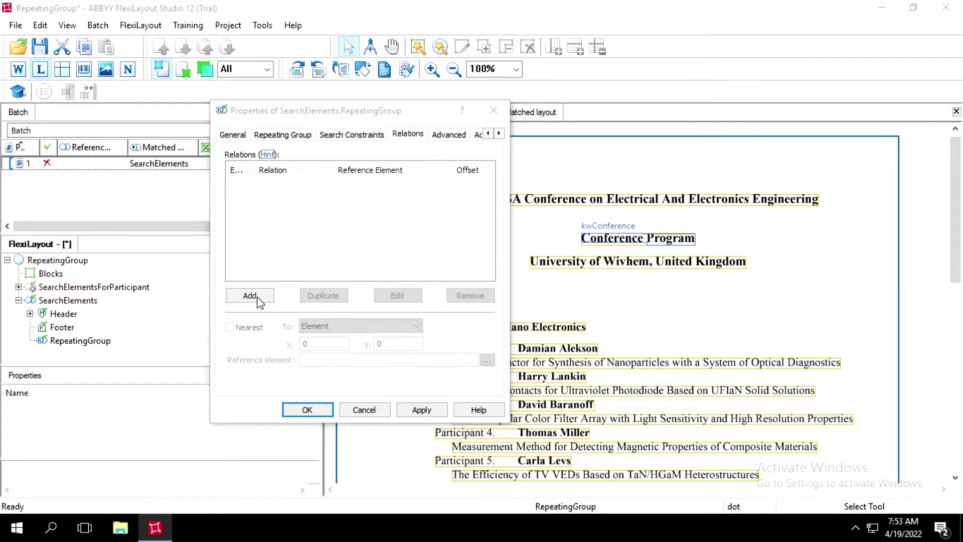
left_click(251, 296)
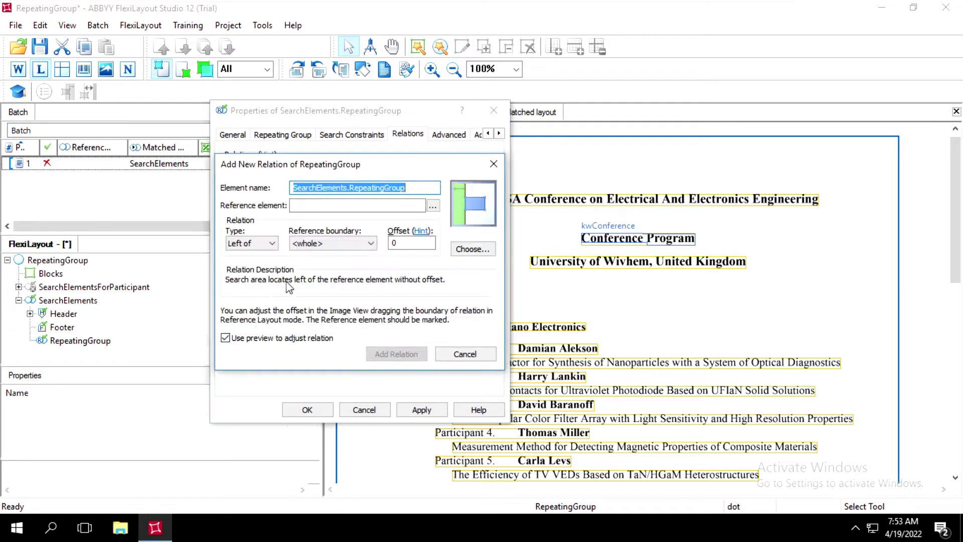
left_click(434, 206)
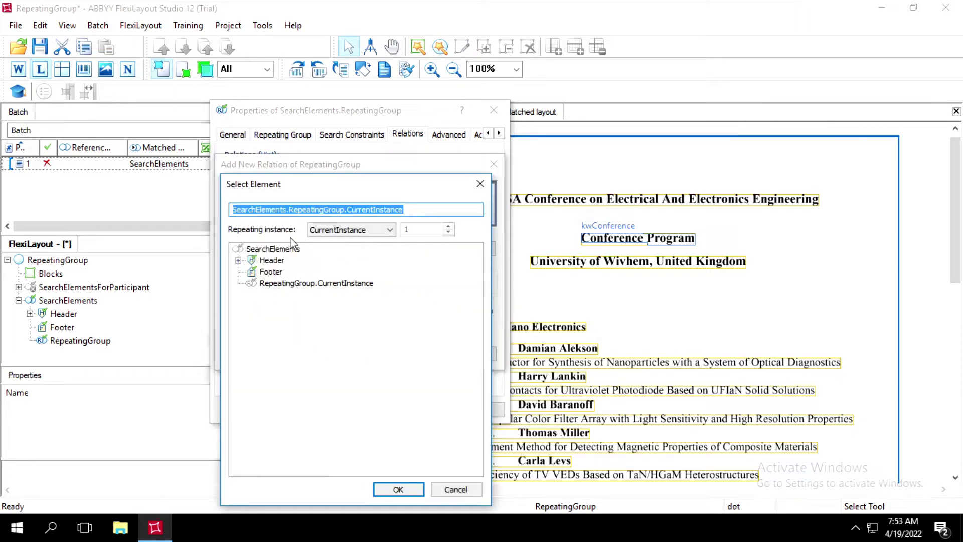
left_click(350, 236)
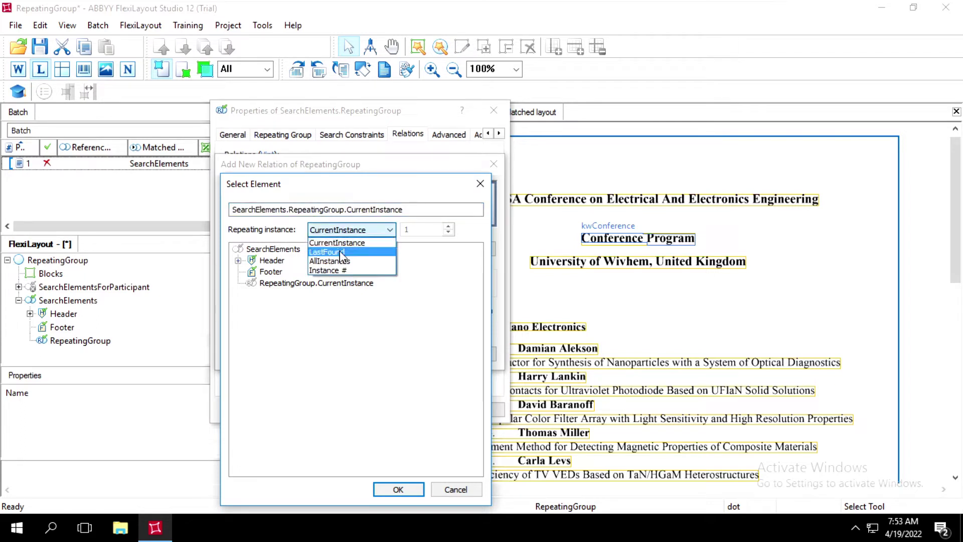
left_click(345, 253)
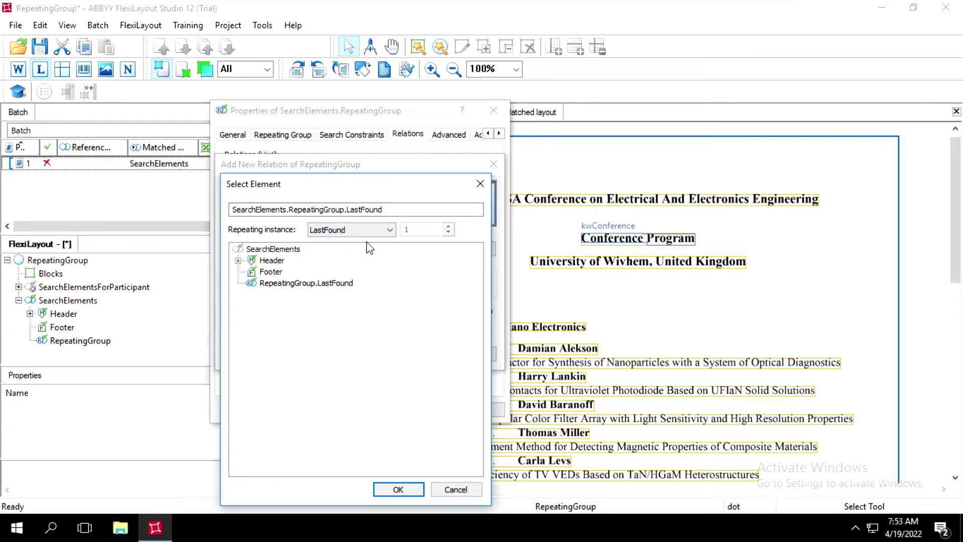
left_click(282, 284)
left_click(402, 490)
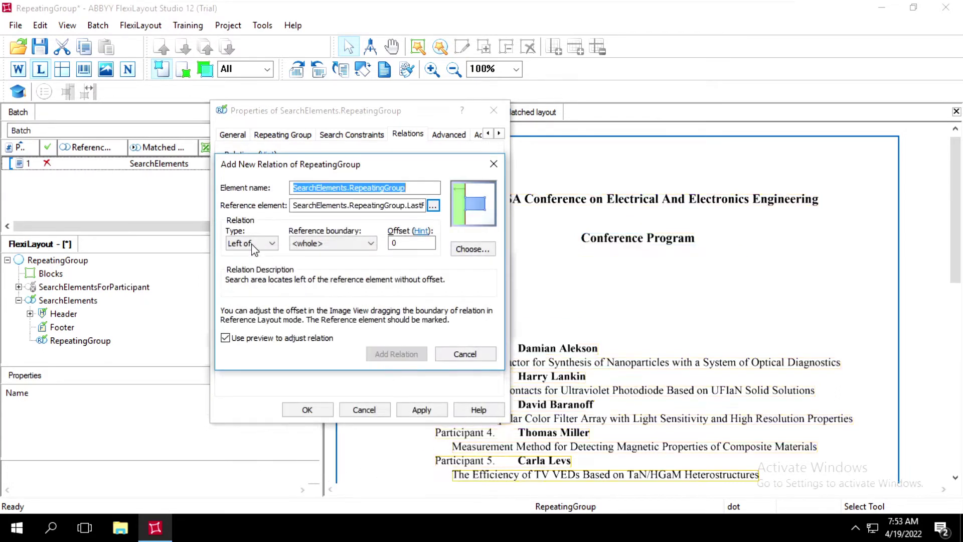
Set the relation type to Below, add the relation and apply the repeating group's properties.
left_click(251, 243)
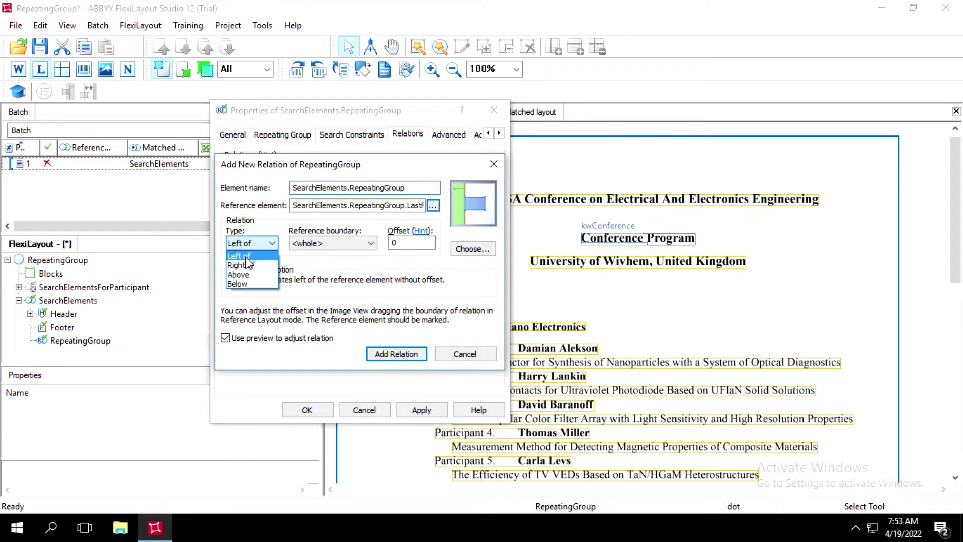
left_click(241, 284)
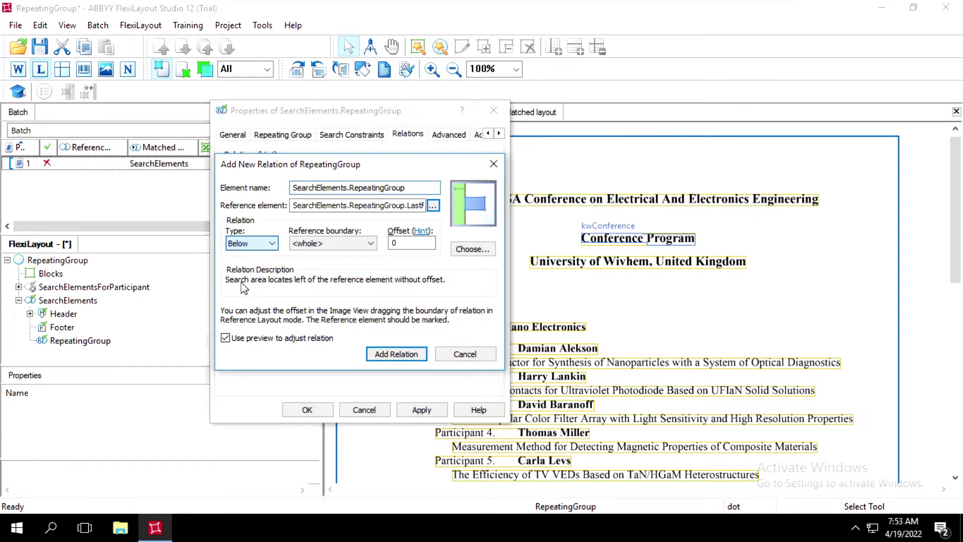
left_click(397, 353)
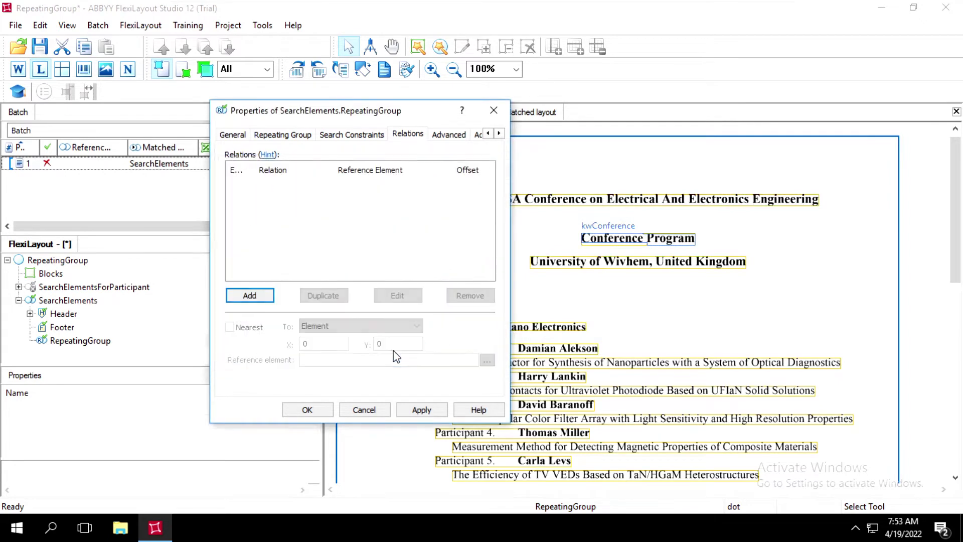
left_click(420, 410)
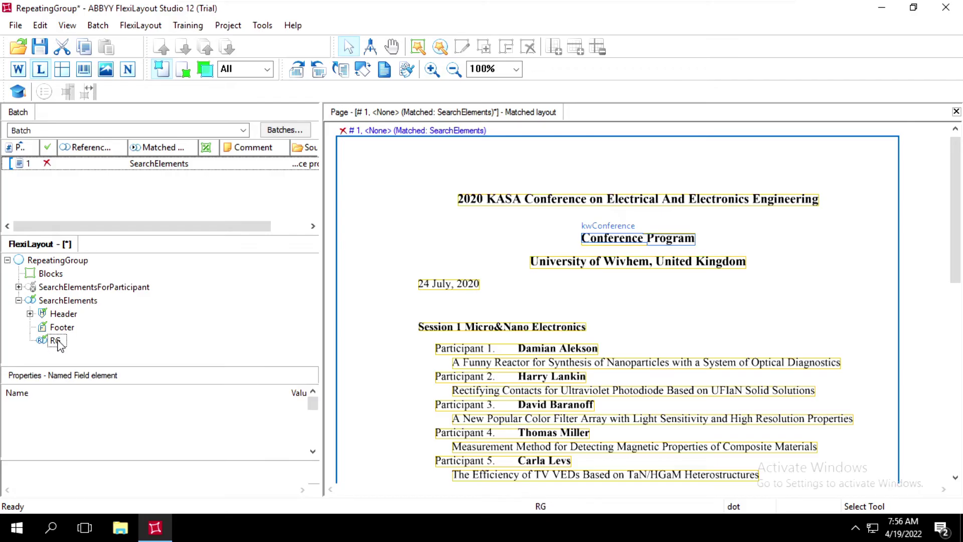
left_click(516, 354)
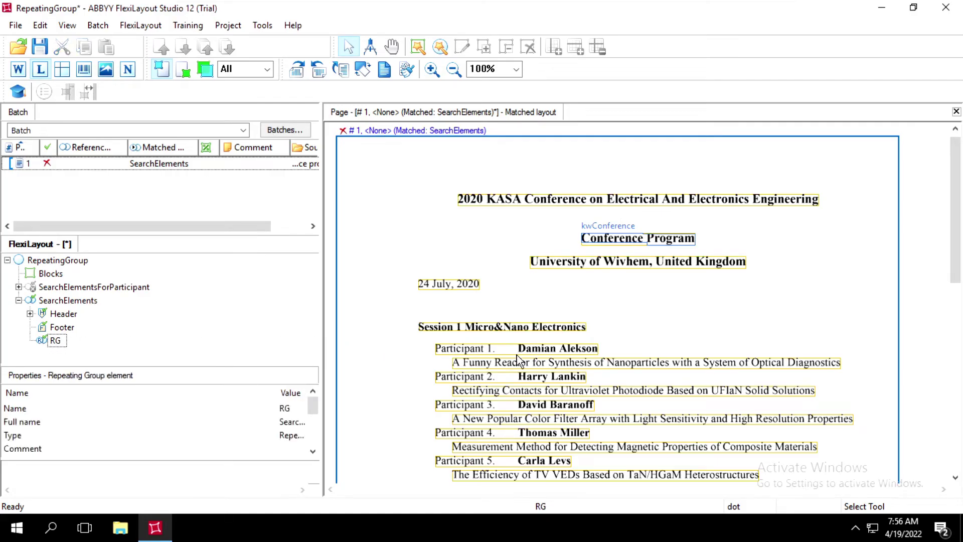
Add a Labeled Field element inside the RG repeating group and name it ParticipantName.
right_click(55, 345)
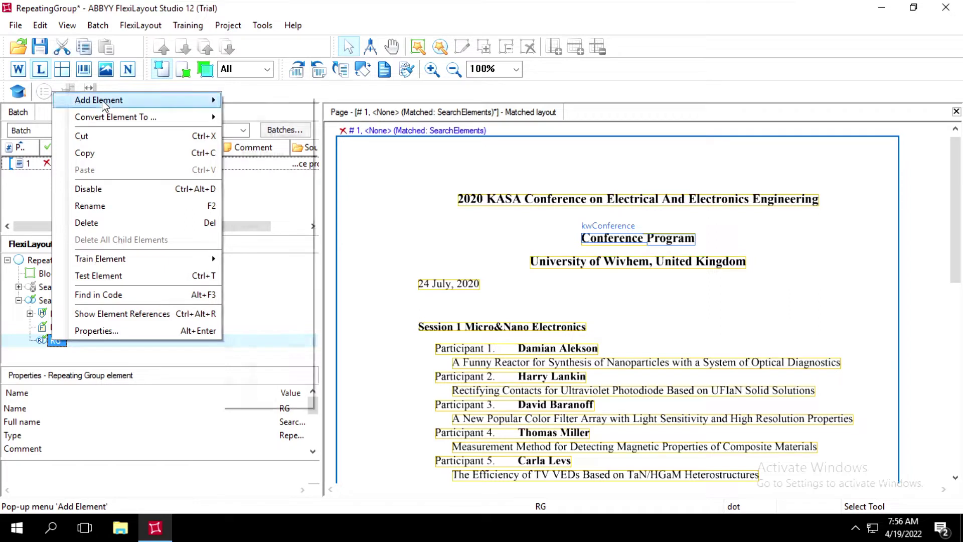
mouse_move(145, 107)
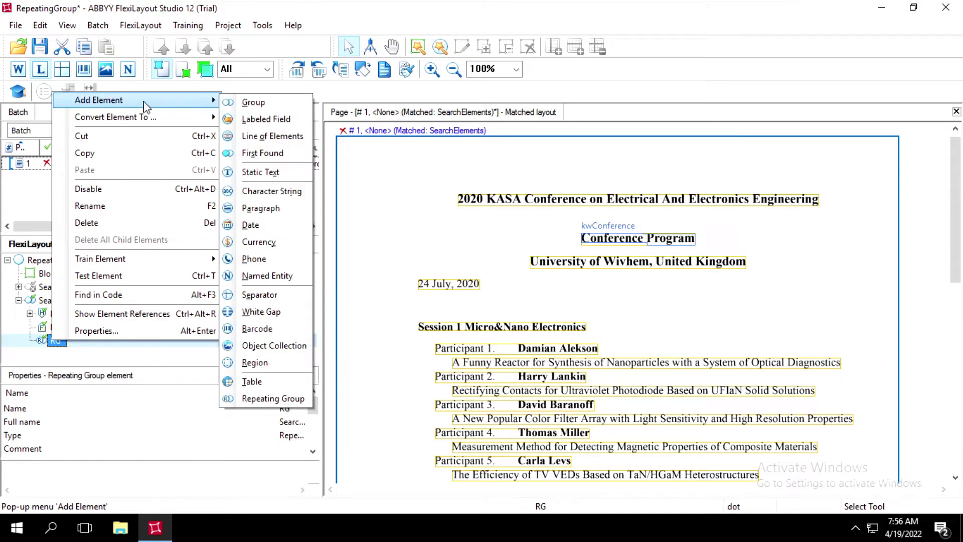
left_click(266, 121)
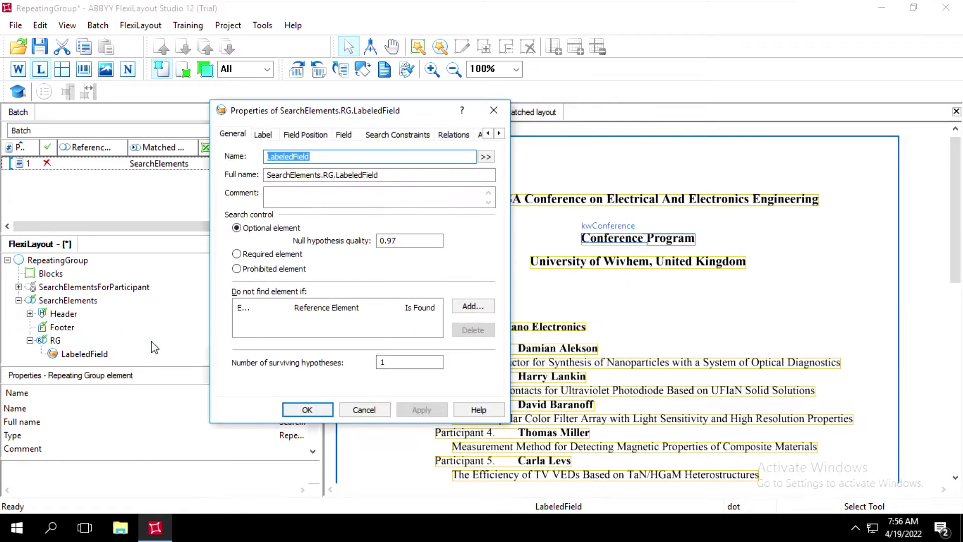
type("p")
type("Pa")
type("rticipantN")
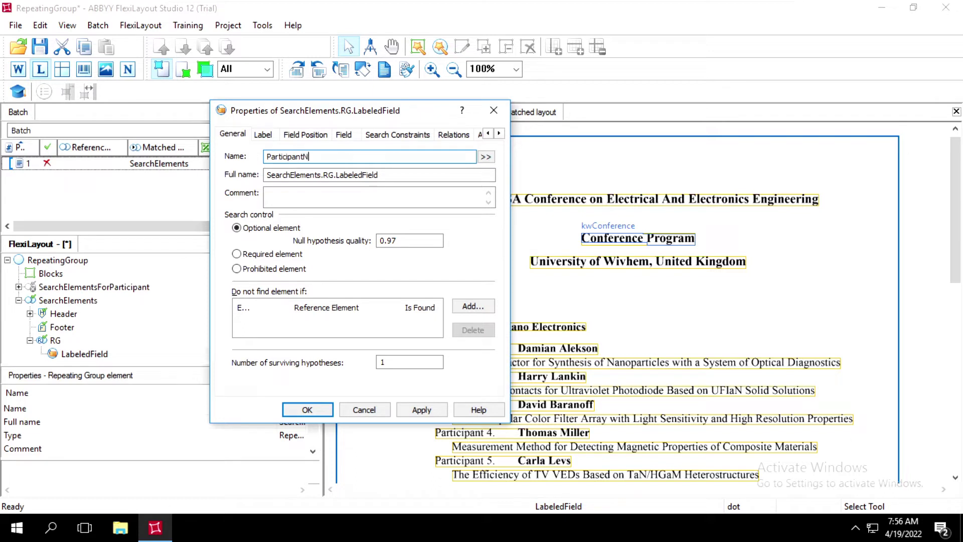
type("ame")
Set the label text that the labeled field searches for to Participant.
left_click(265, 140)
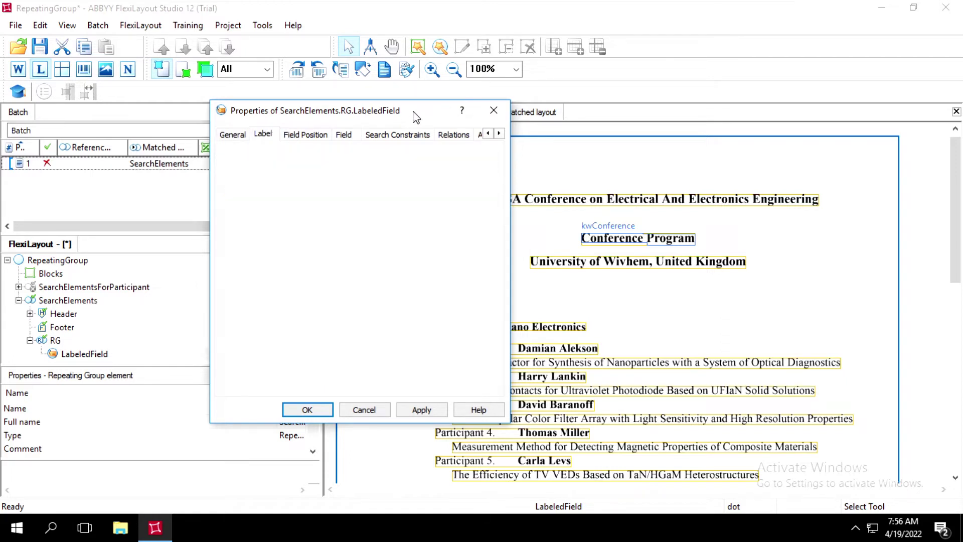
left_click_drag(266, 110, 73, 110)
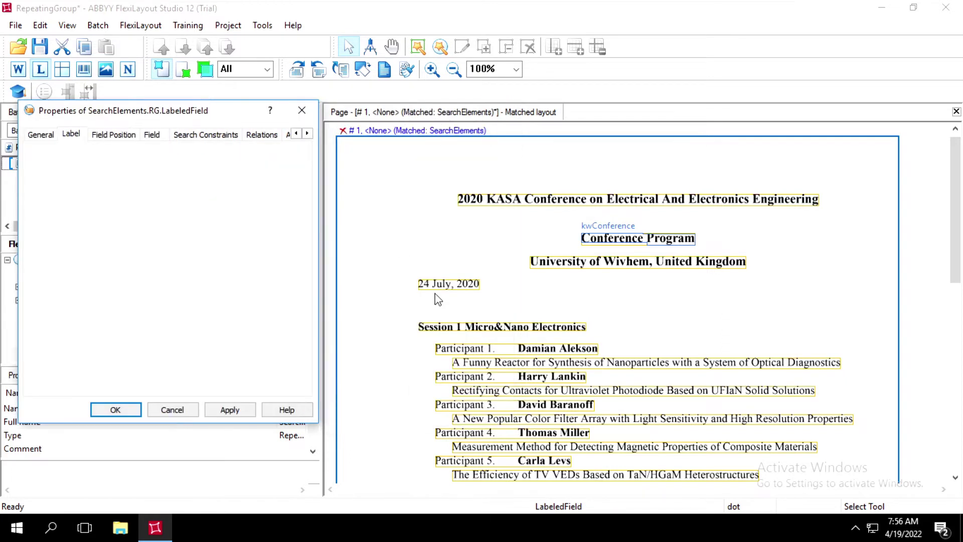
left_click(443, 354)
right_click(443, 354)
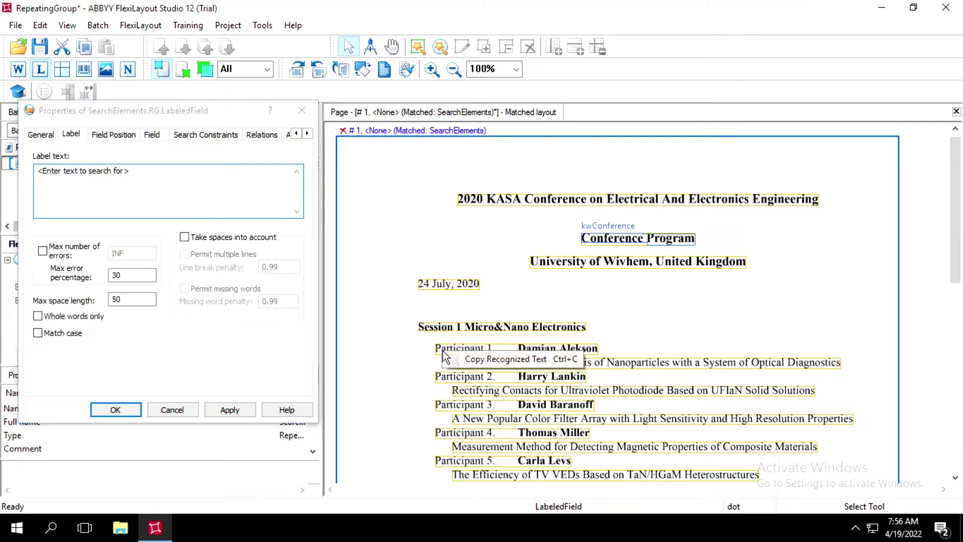
left_click(462, 359)
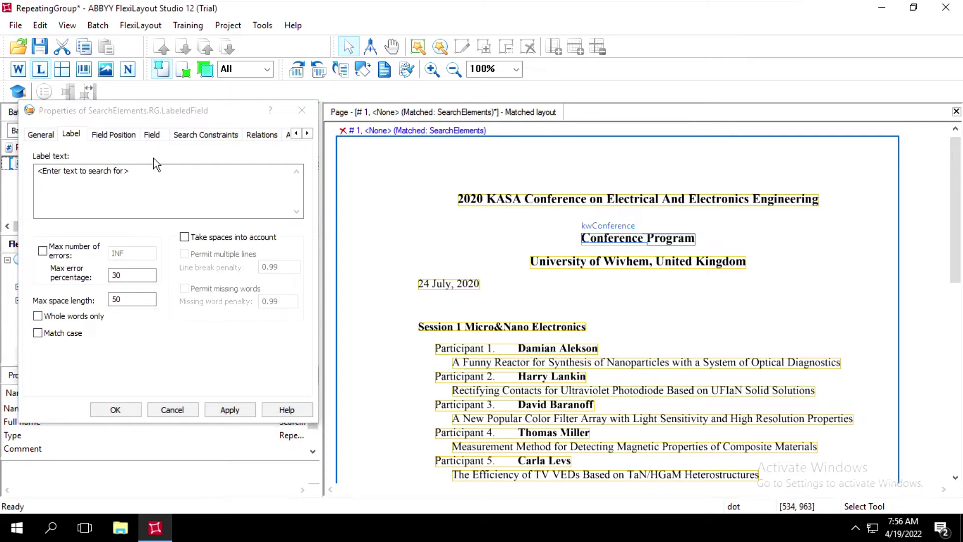
left_click(153, 175)
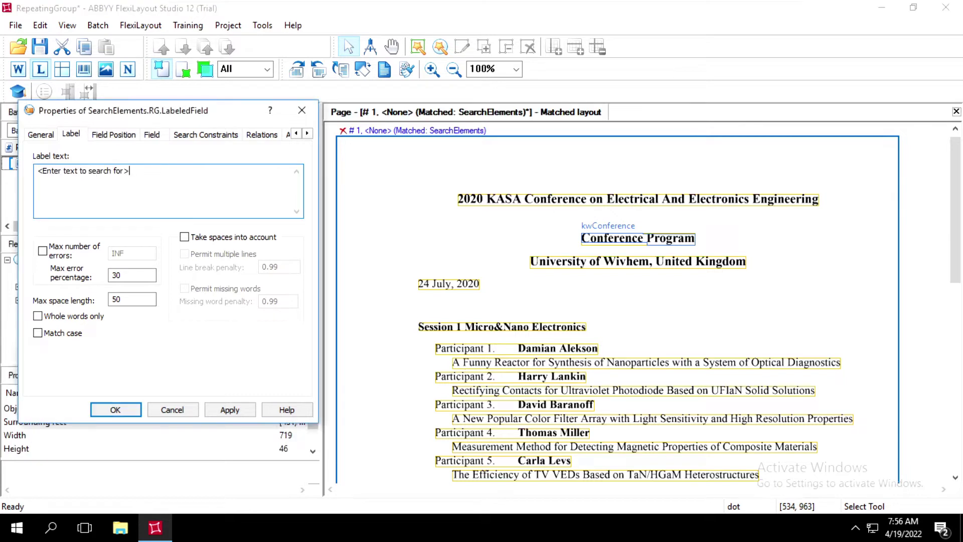
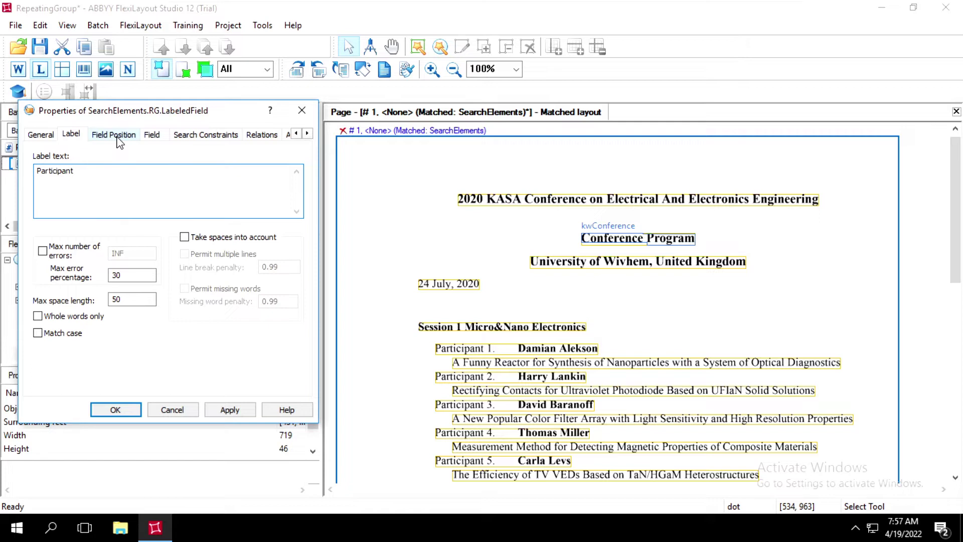
Set the minimum space between the label and its field to 10.
left_click(118, 139)
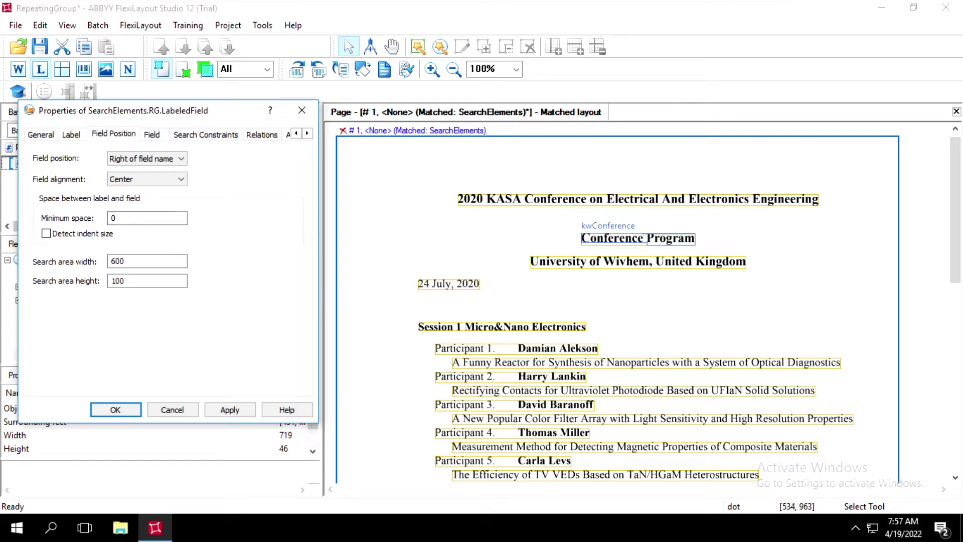
left_click(114, 217)
left_click(135, 261)
Make the labeled field search nearest to the kwConference element in the Header, and apply its properties.
left_click(262, 135)
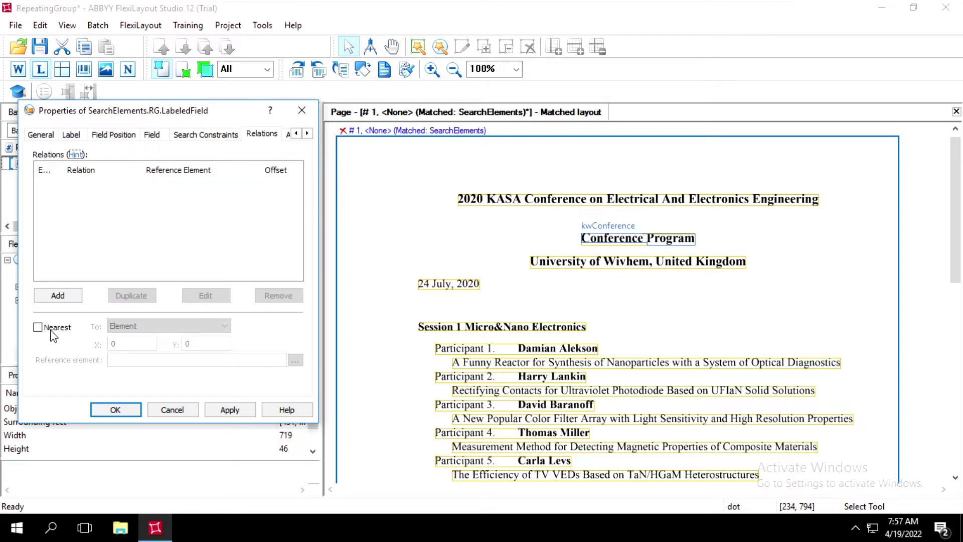
left_click(45, 329)
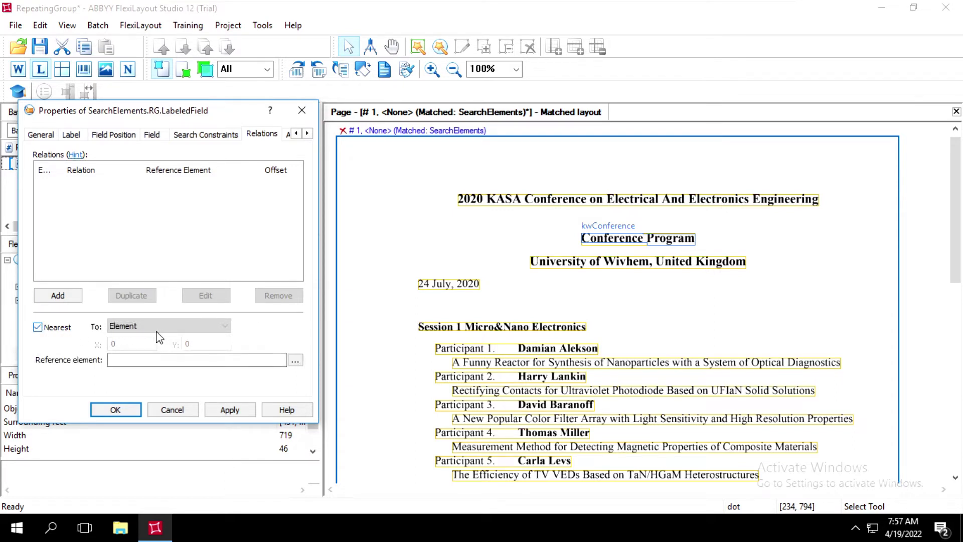
left_click(296, 364)
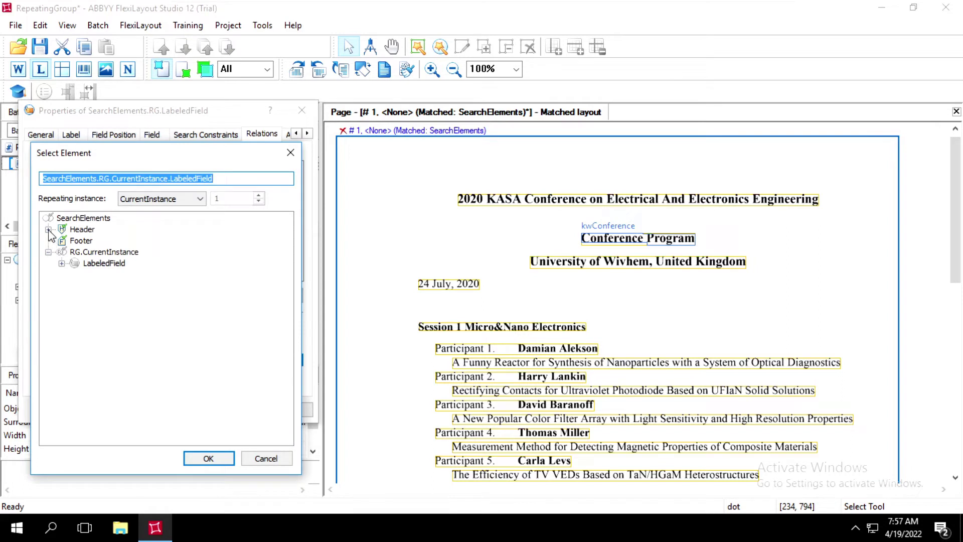
left_click(48, 229)
left_click(103, 241)
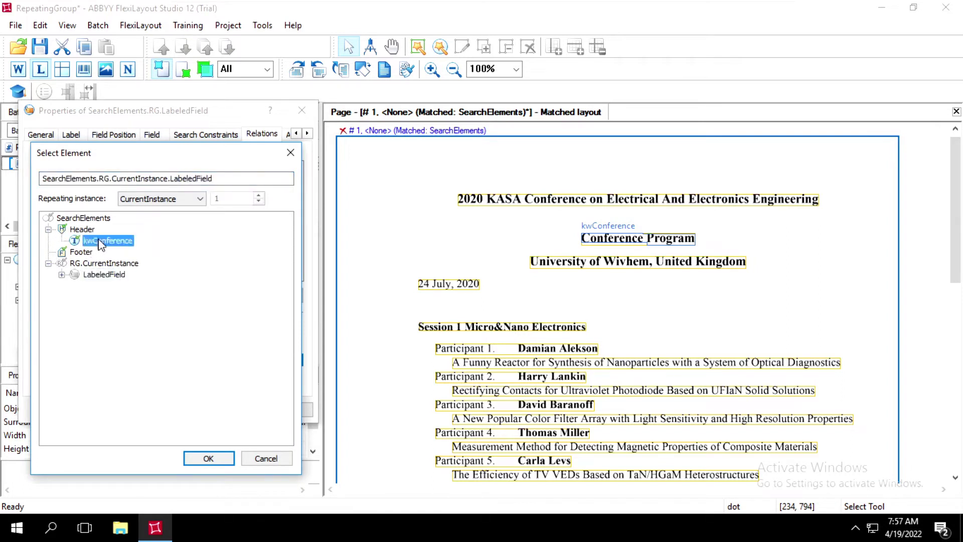
left_click(205, 466)
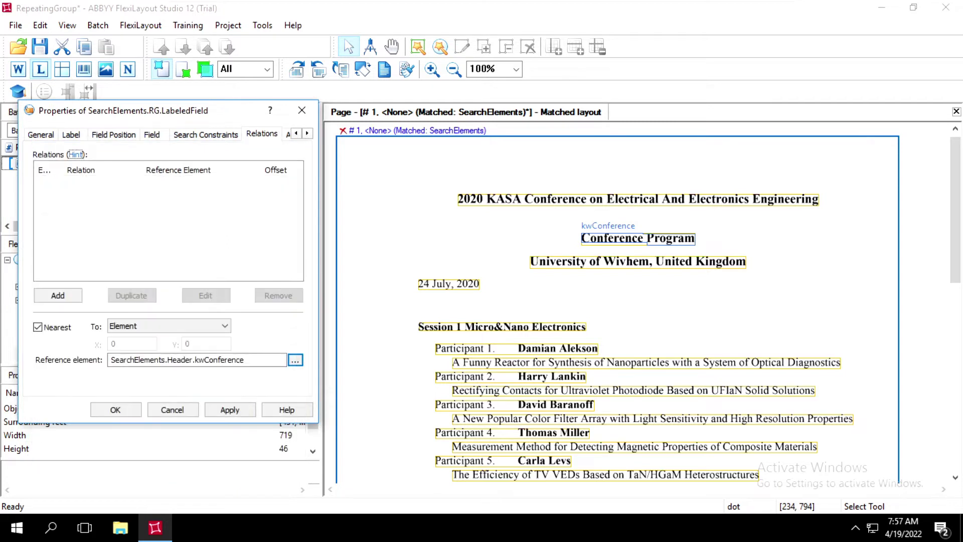
left_click(229, 410)
left_click(113, 410)
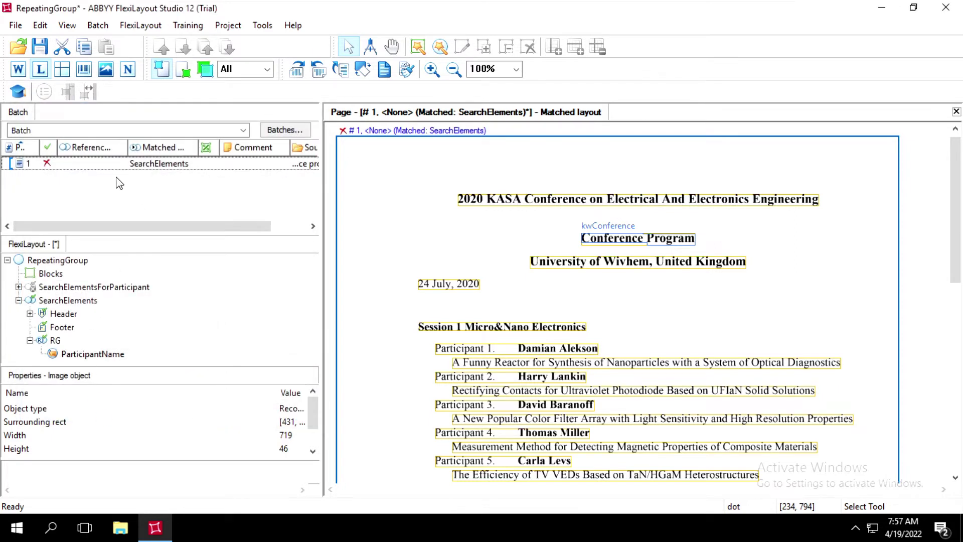
Match the FlexiLayout and examine the label and field regions found for RG instances 1 to 4.
key("ctrl+m")
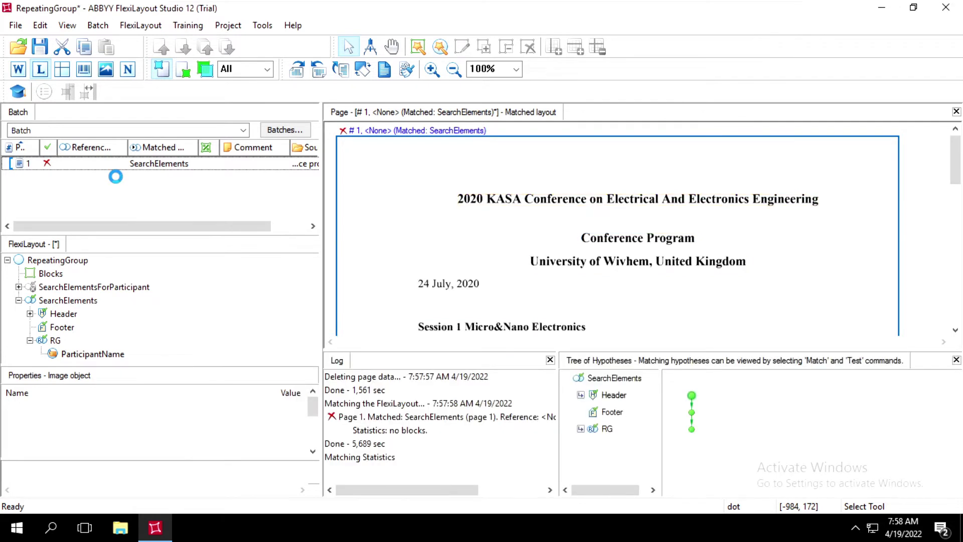
left_click(581, 429)
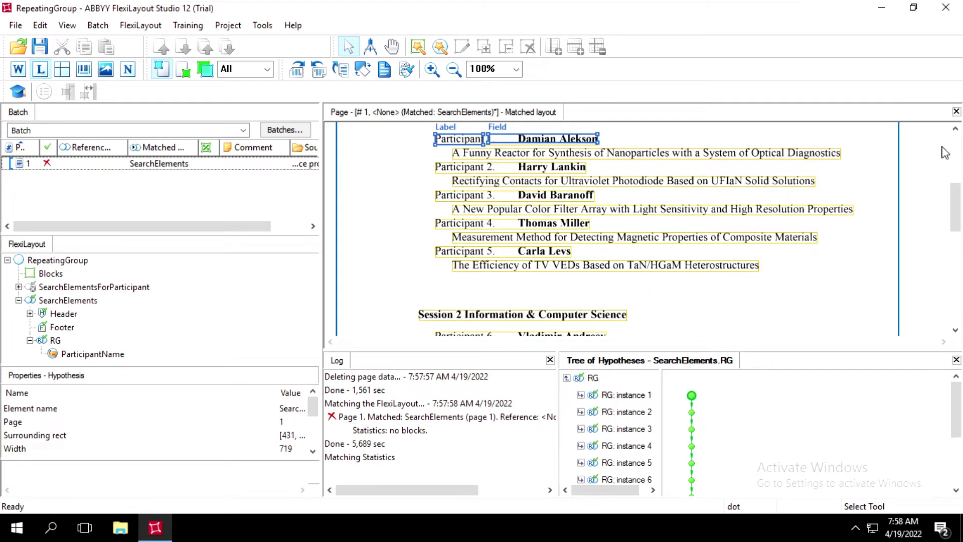
left_click(957, 132)
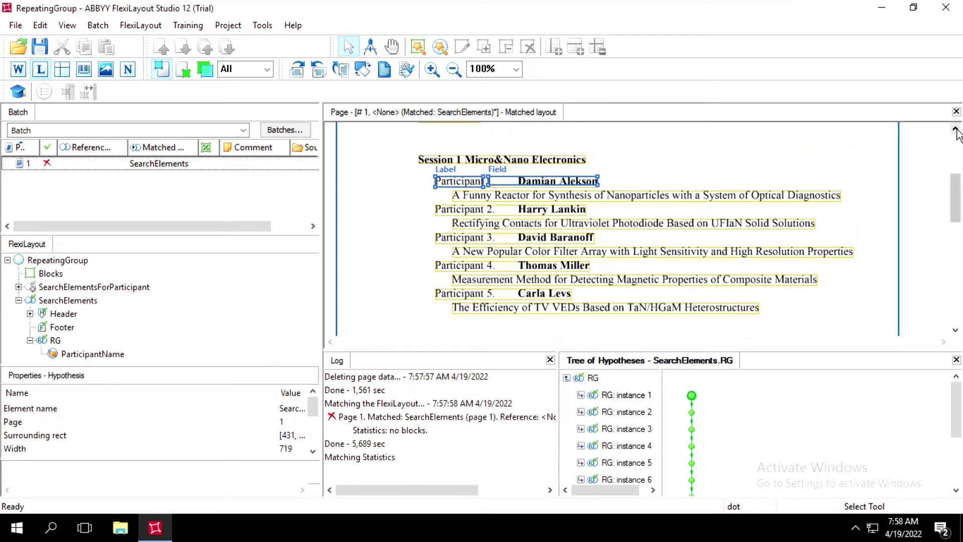
left_click(632, 412)
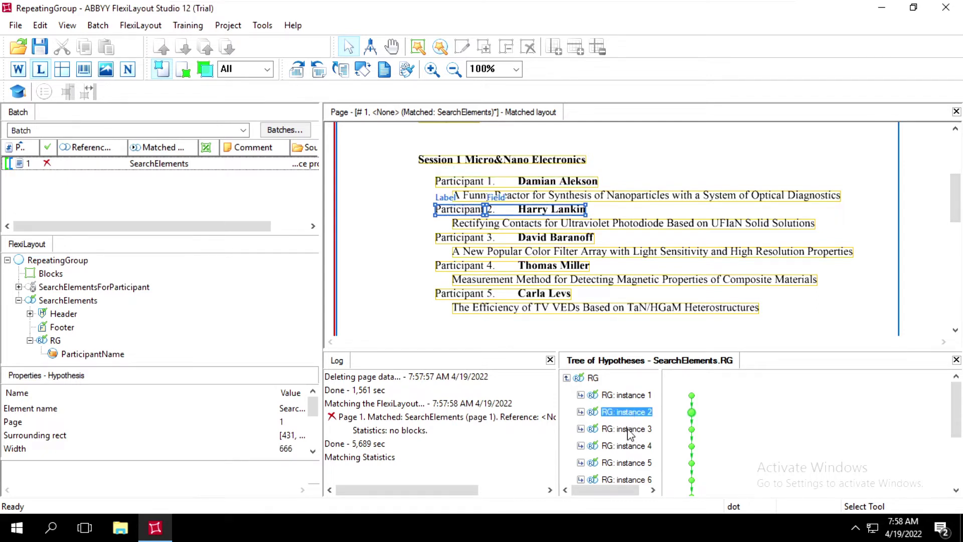
left_click(629, 429)
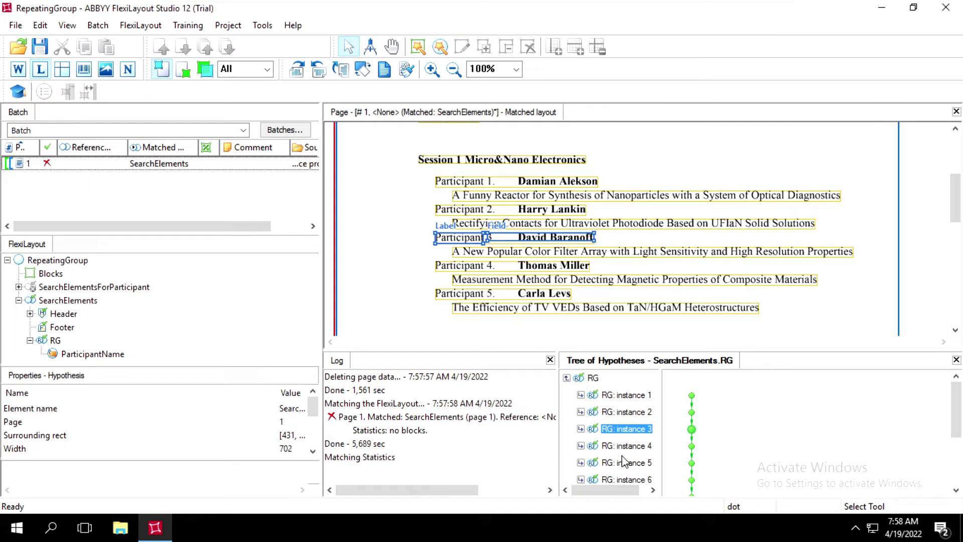
left_click(622, 447)
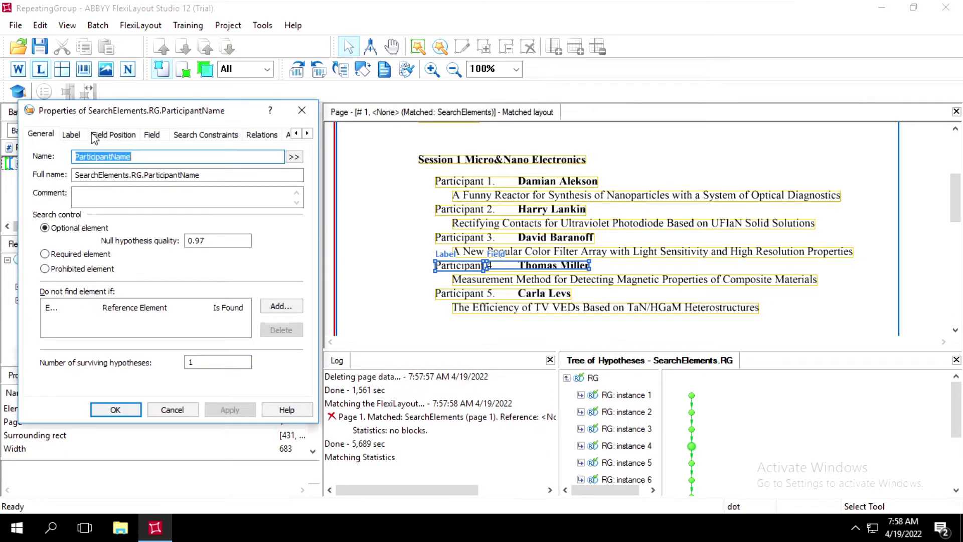
Set ParticipantName's minimum space between label and field to 80, and match the FlexiLayout again.
left_click(114, 141)
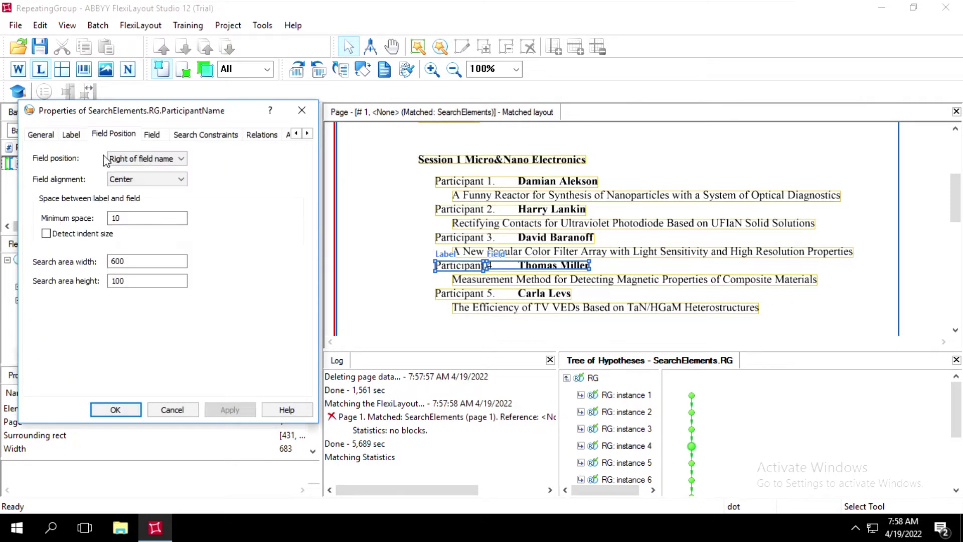
left_click(129, 217)
type("80")
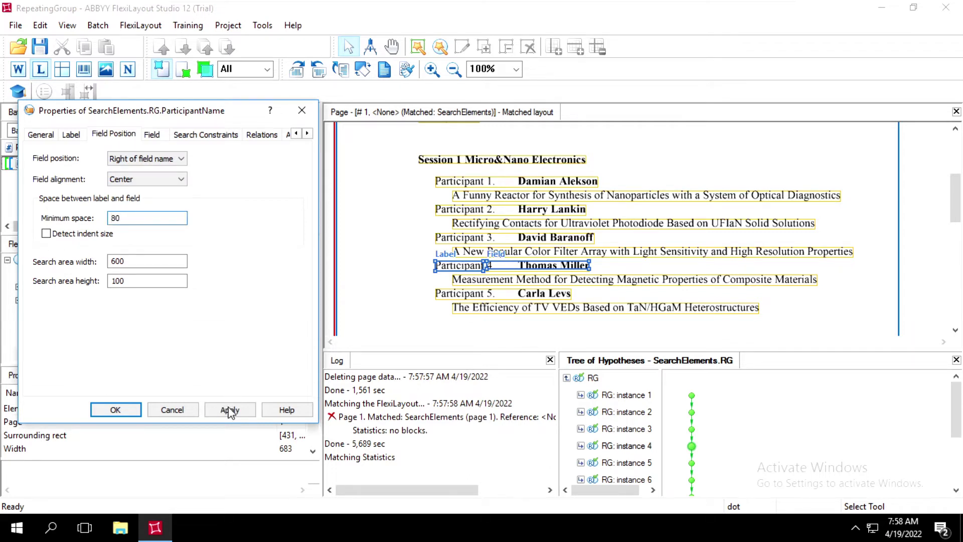
left_click(124, 406)
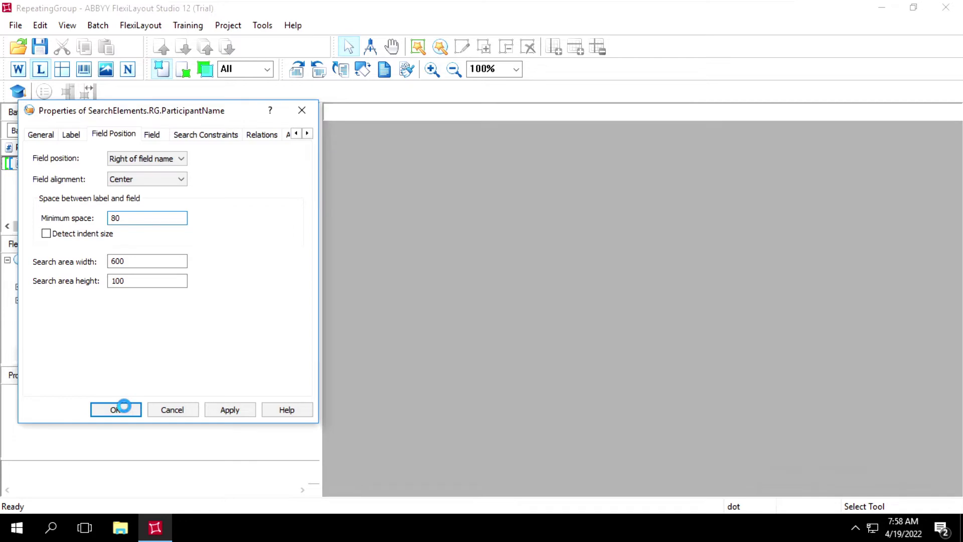
left_click(115, 410)
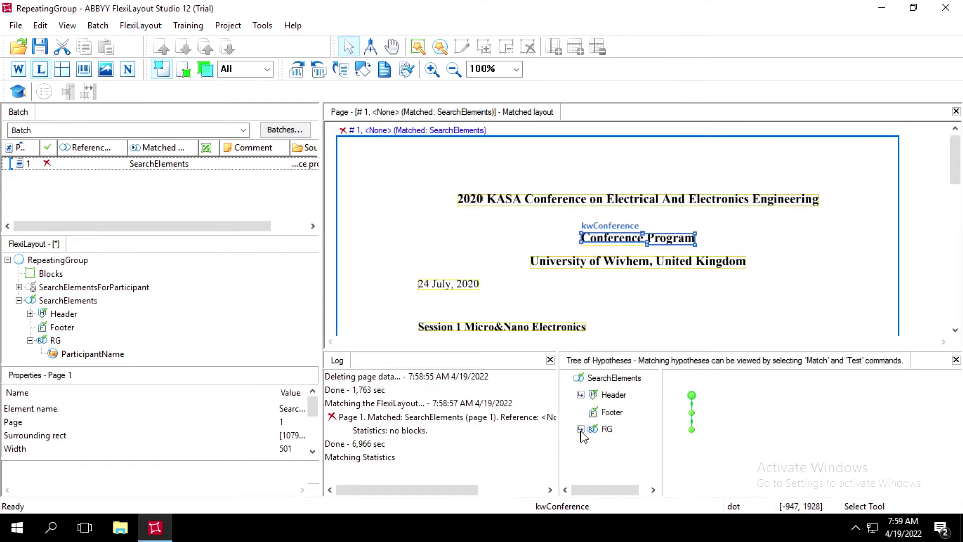
Check the label and field regions of RG instances 1 to 5 in the tree of hypotheses.
left_click(581, 428)
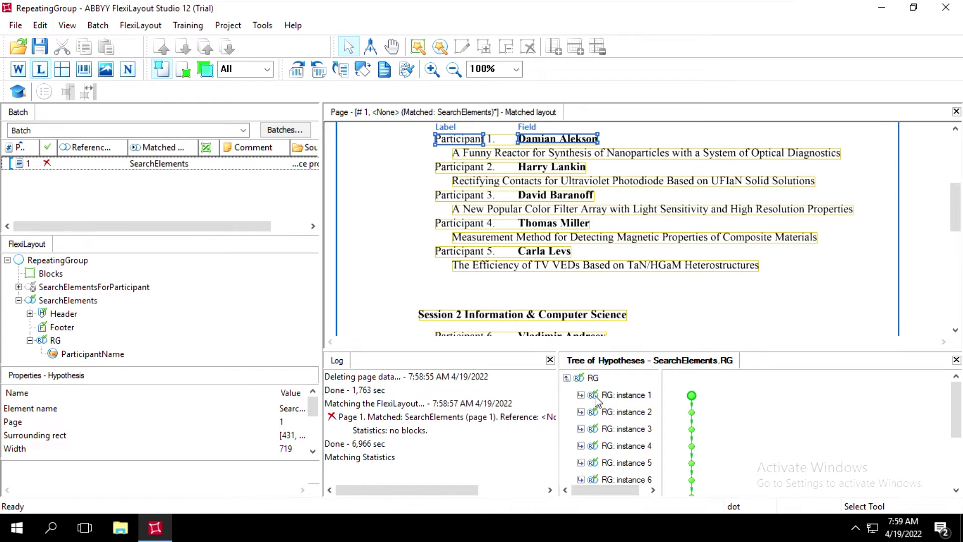
left_click(614, 414)
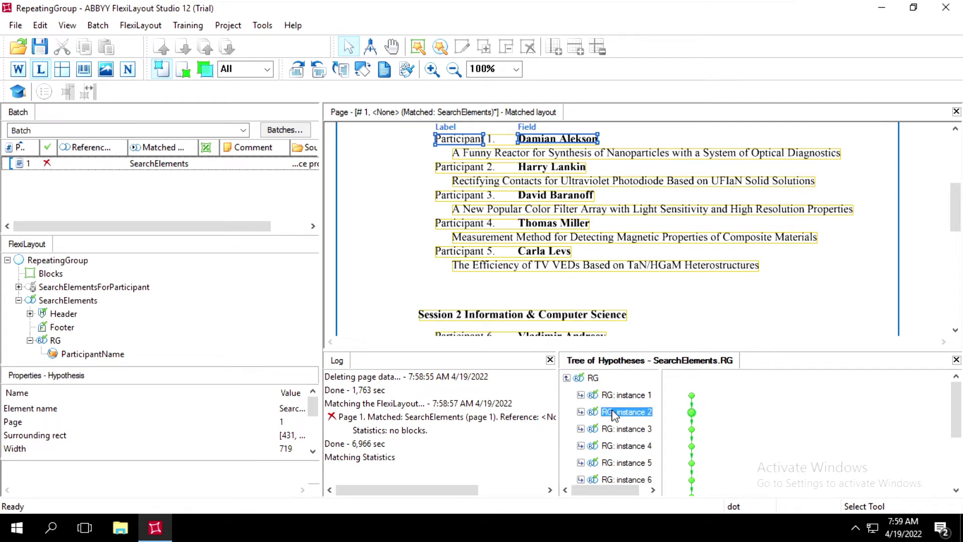
left_click(618, 431)
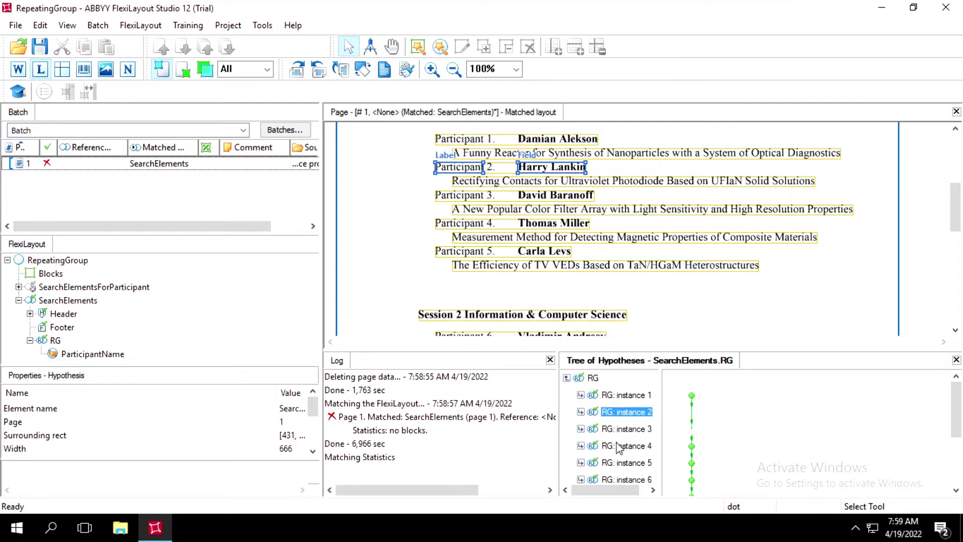
left_click(616, 451)
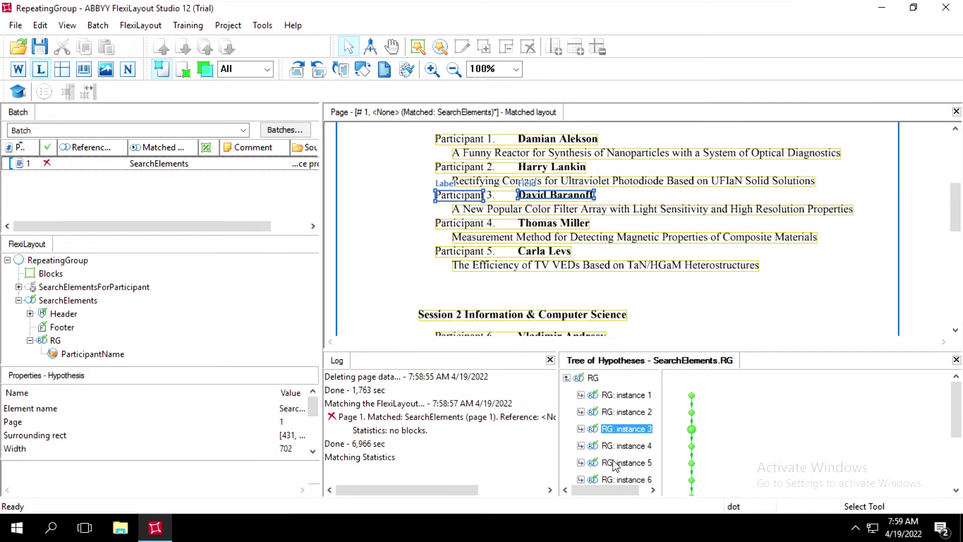
left_click(615, 463)
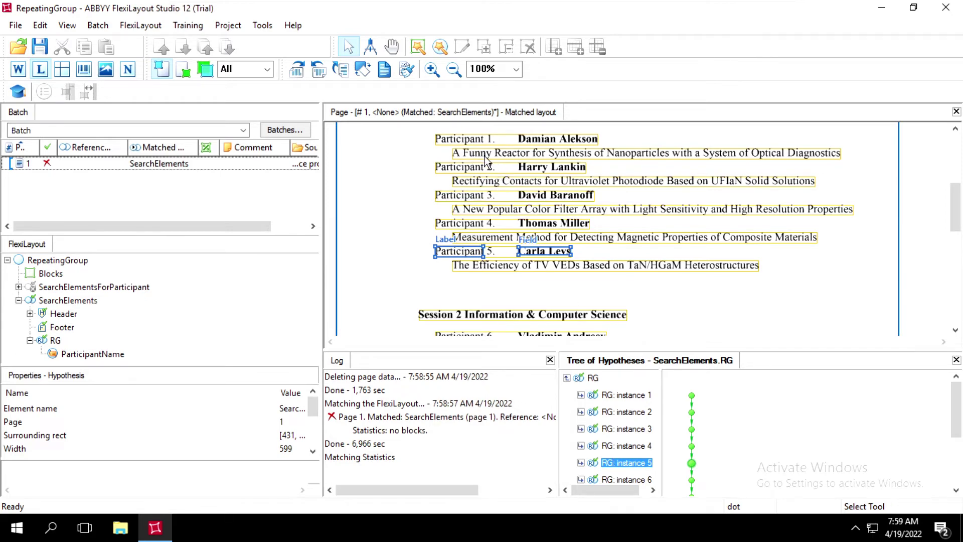
Add a Labeled Field element named Description to the RG group, with the label text "Participant".
left_click(52, 341)
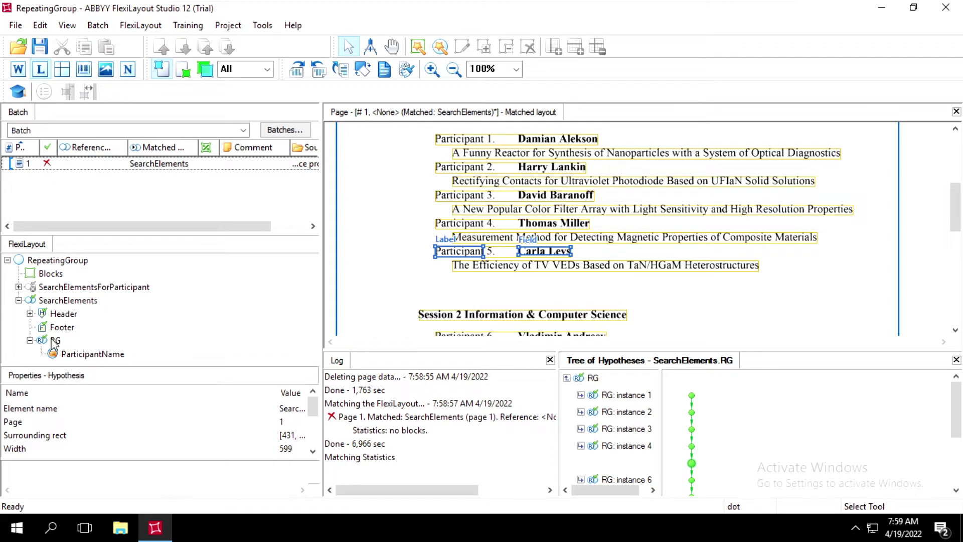
right_click(53, 341)
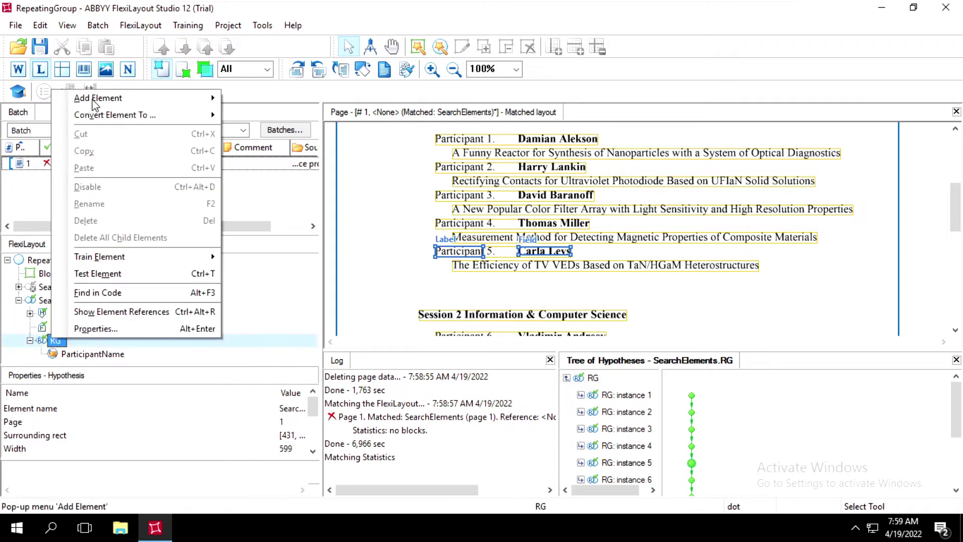
mouse_move(93, 102)
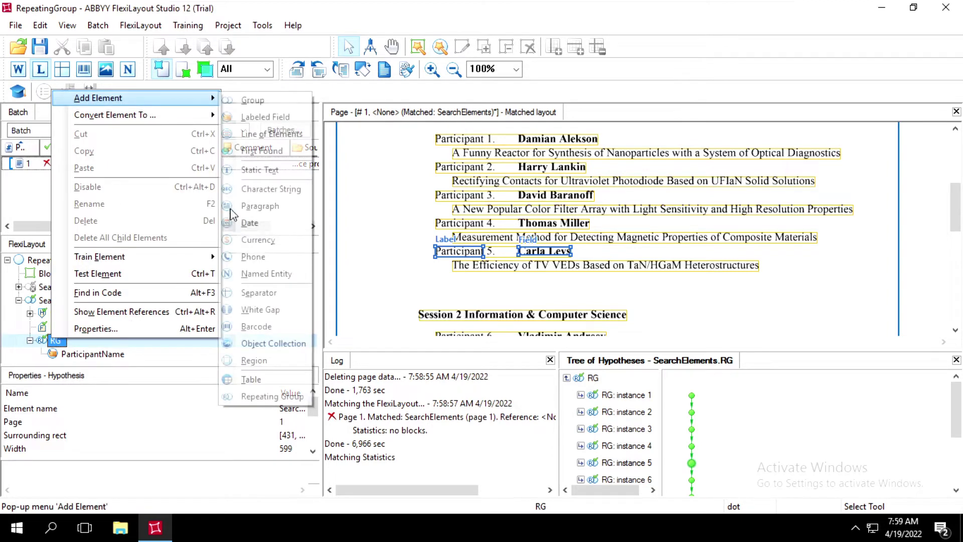
left_click(254, 119)
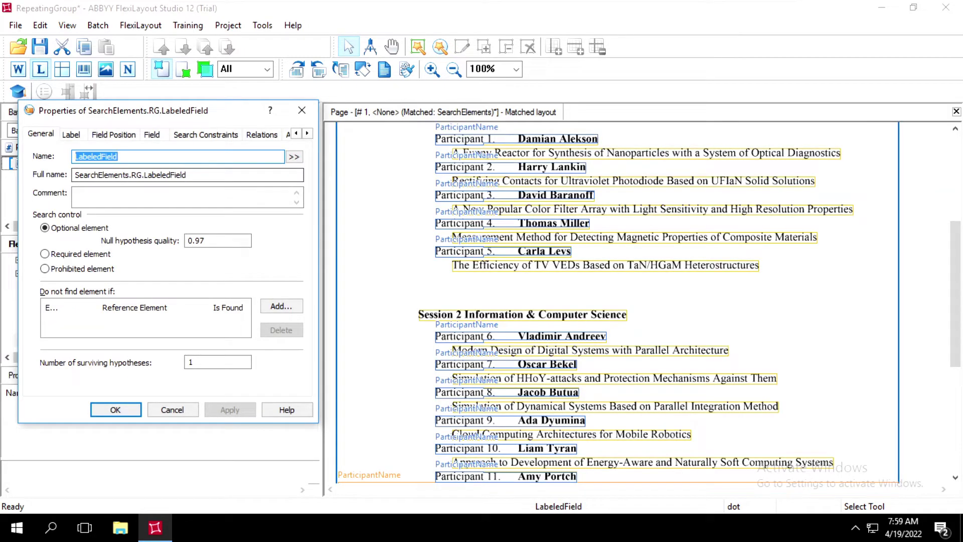
type("Desc")
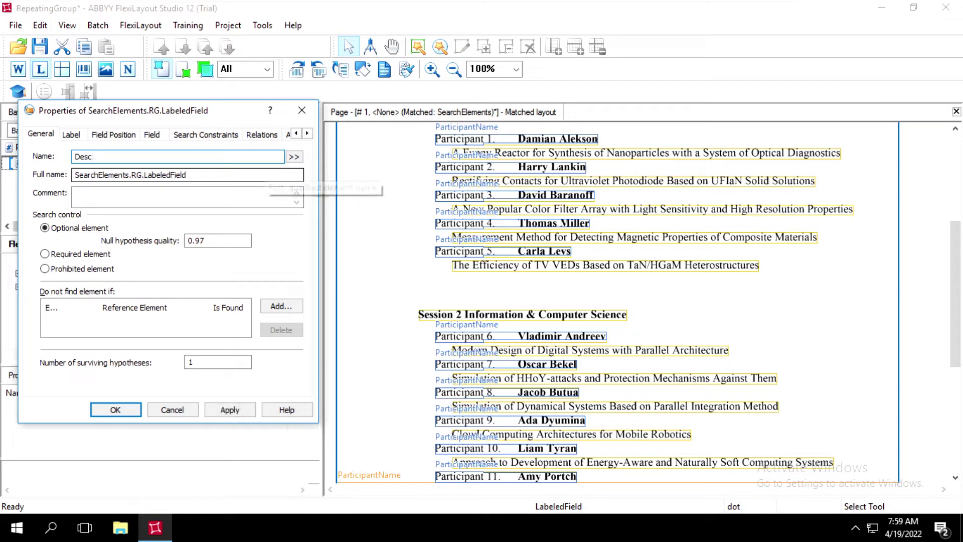
type("r")
type("iption")
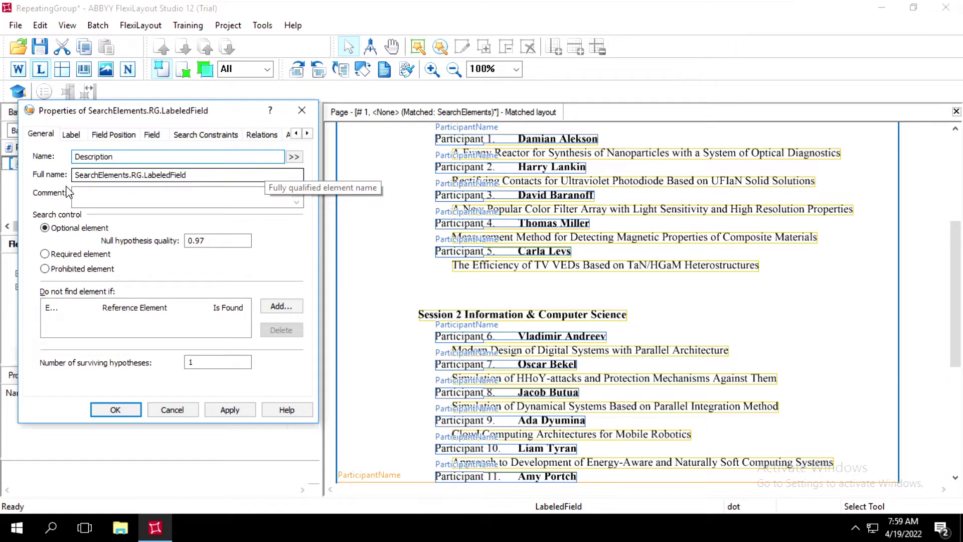
left_click(79, 141)
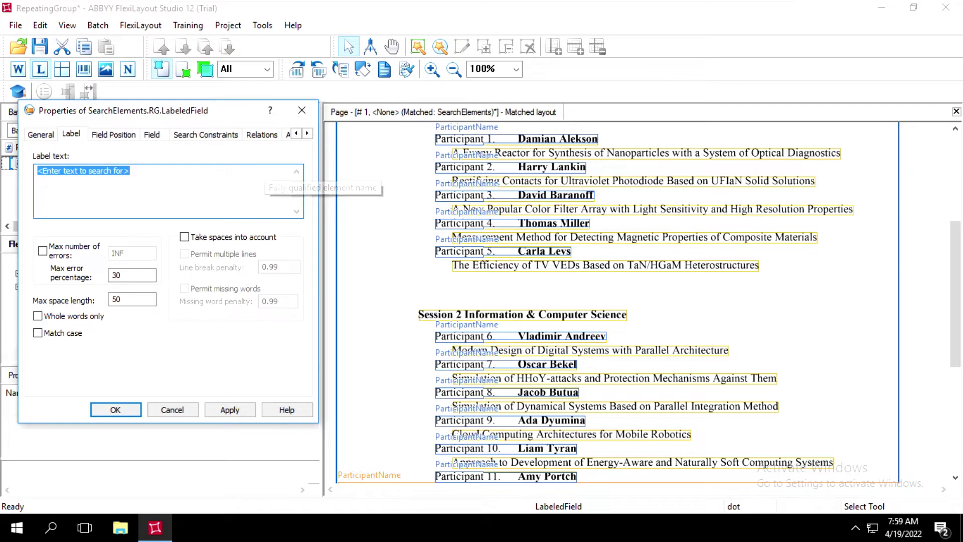
type("Participant")
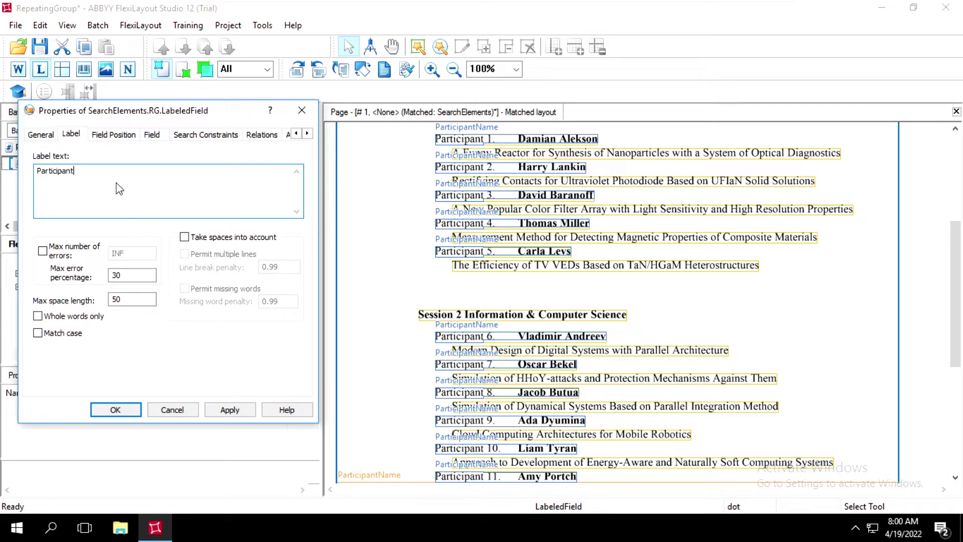
Position Description's field below the field name, with a minimum space of 10 and a search area width of 2500.
left_click(116, 138)
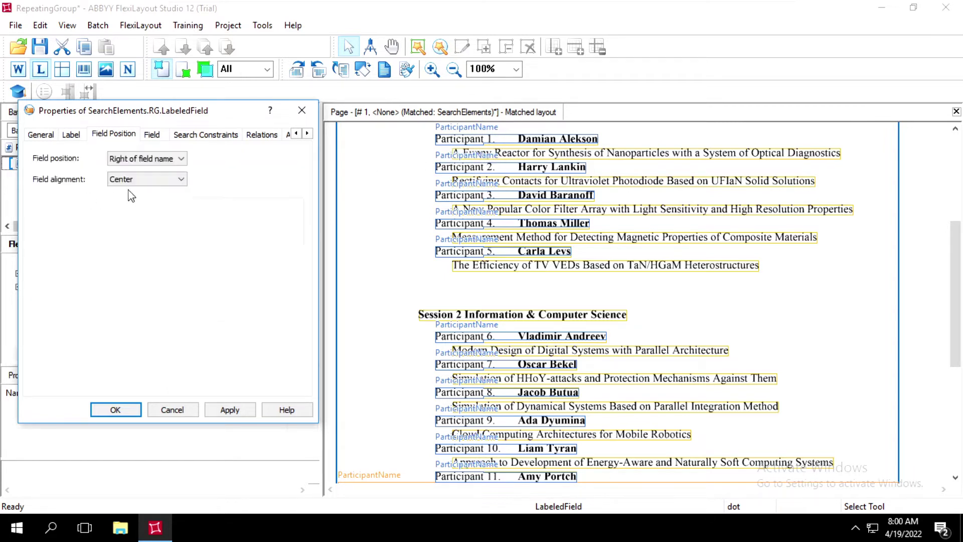
left_click(137, 161)
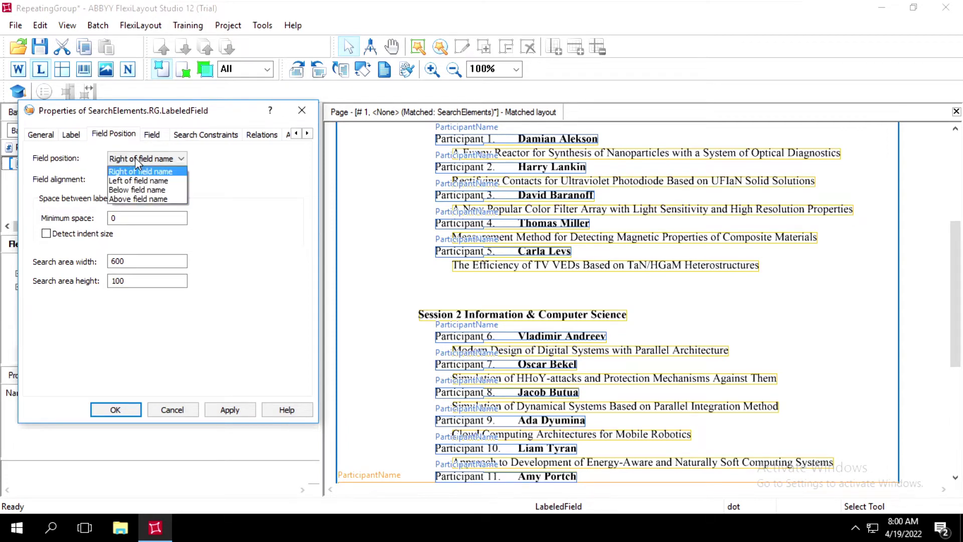
left_click(132, 192)
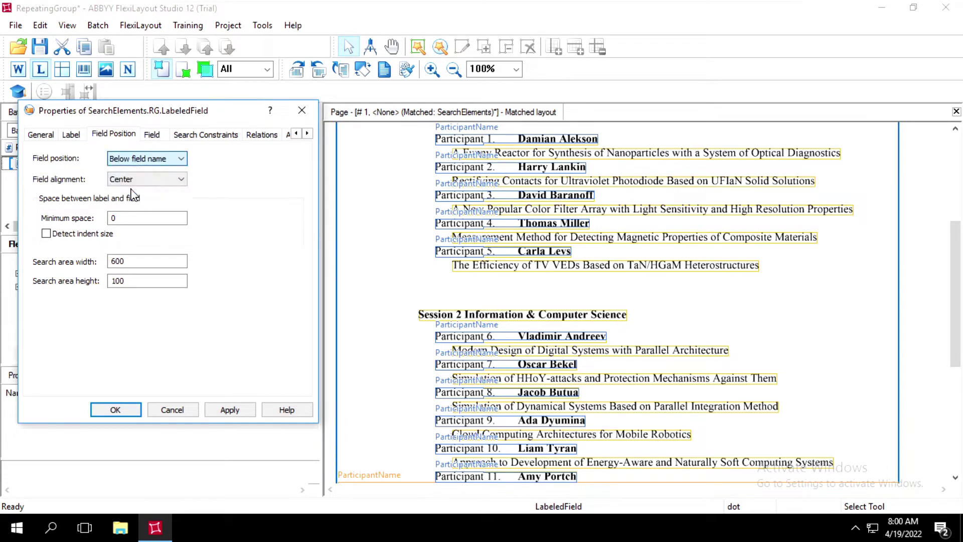
left_click(145, 218)
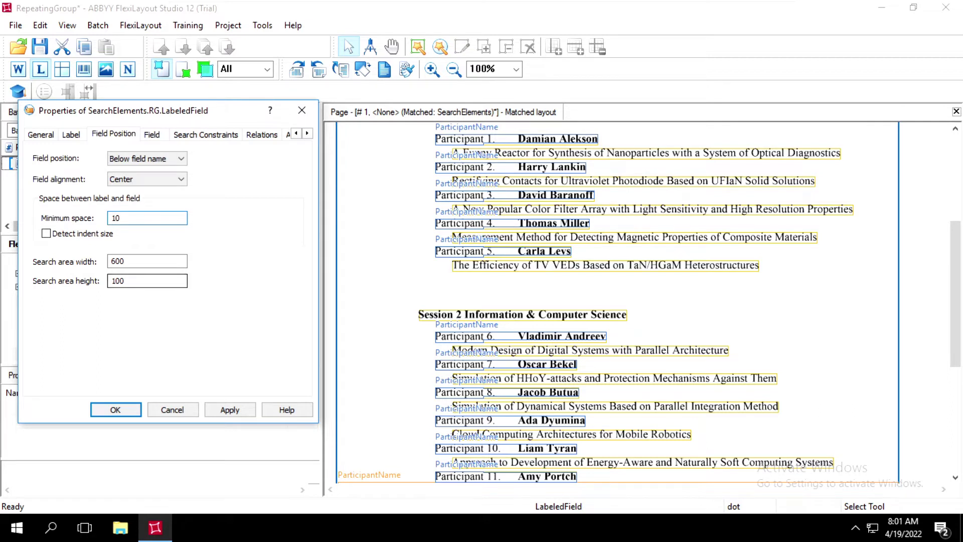
left_click(145, 261)
key("BackSpace")
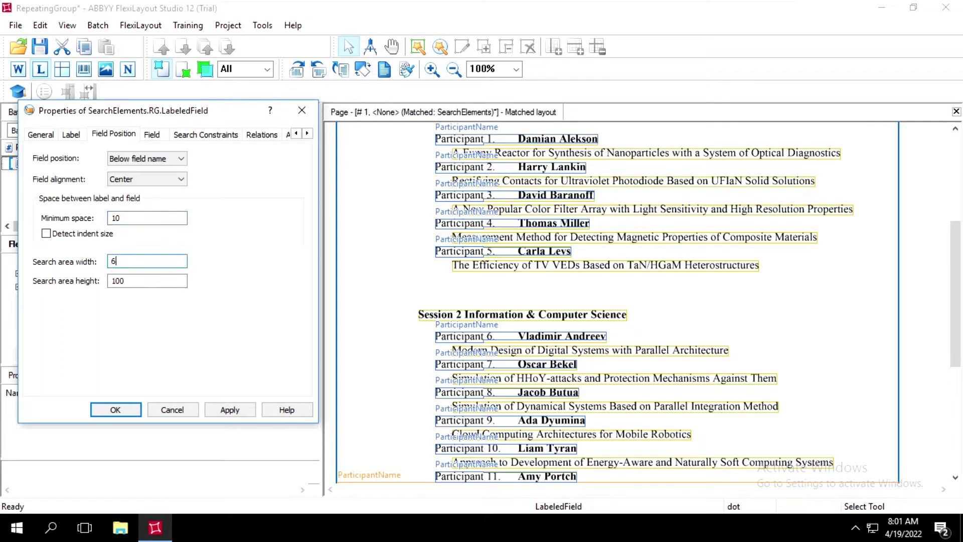
type("2500")
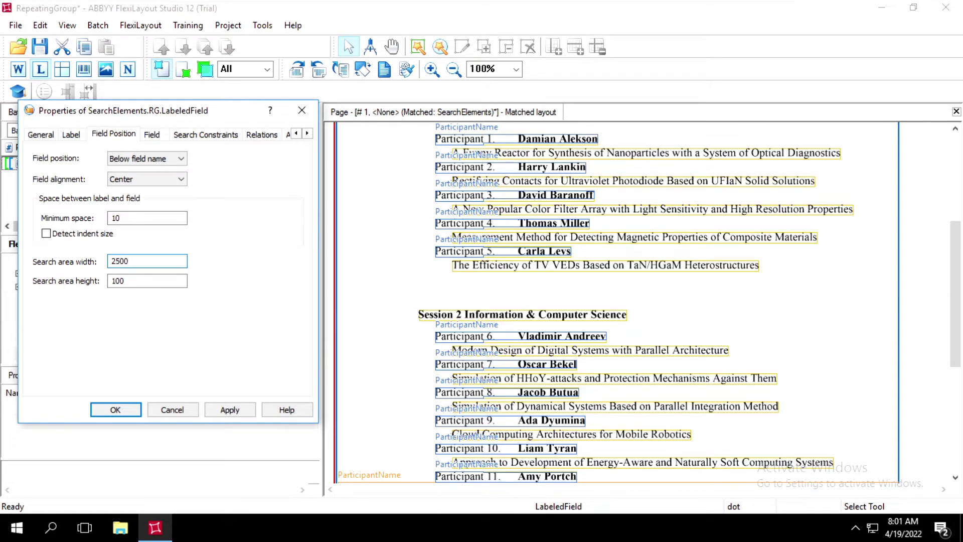
Make the Description search nearest to the kwConference element in the Header, and match the FlexiLayout.
left_click(257, 139)
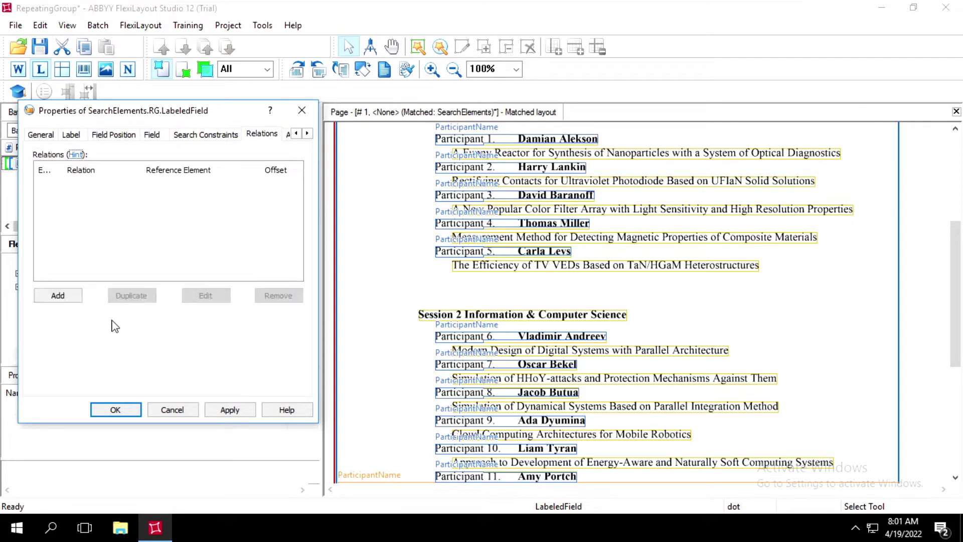
left_click(38, 329)
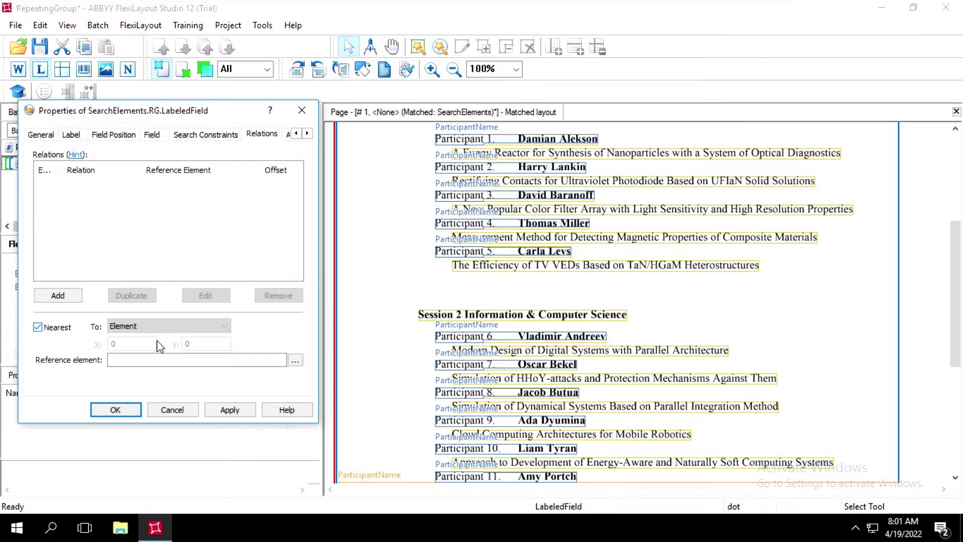
left_click(292, 361)
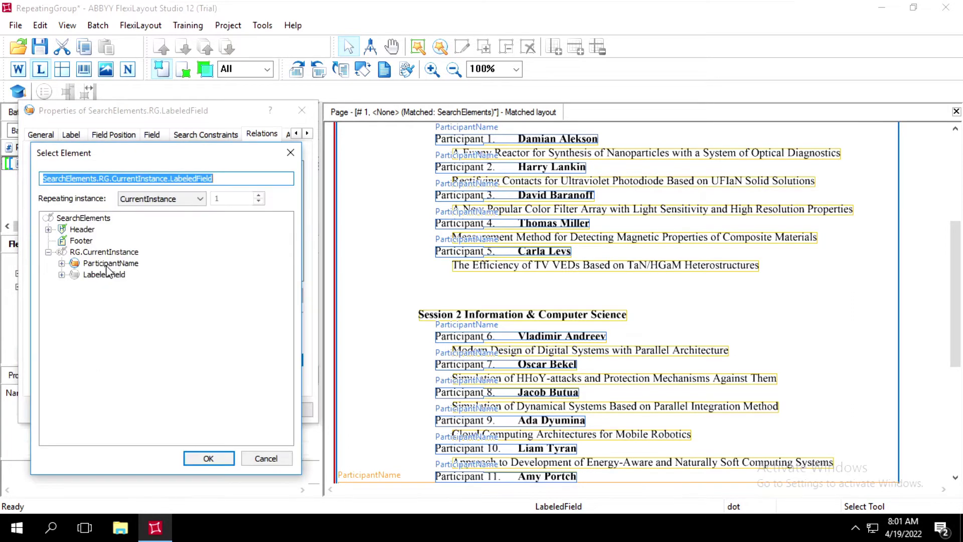
left_click(48, 229)
left_click(107, 241)
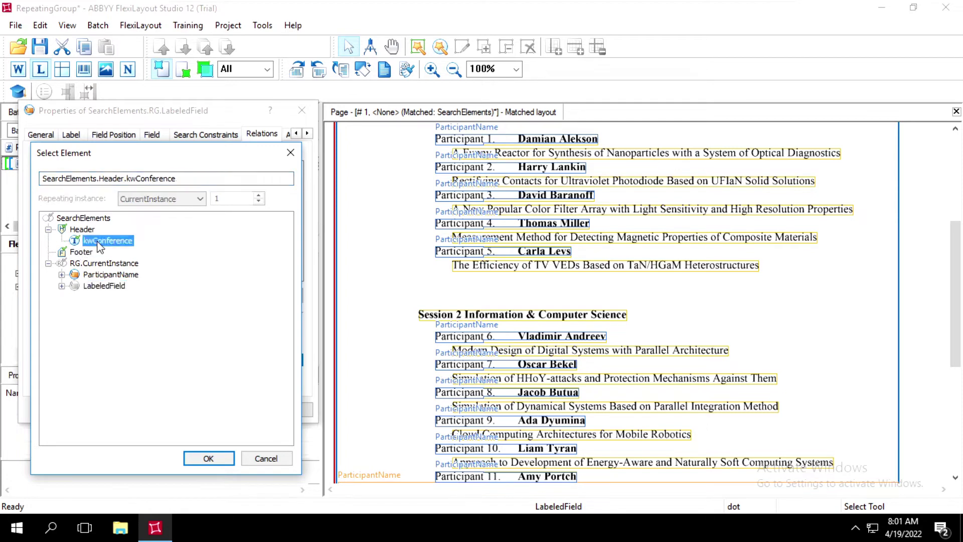
left_click(218, 458)
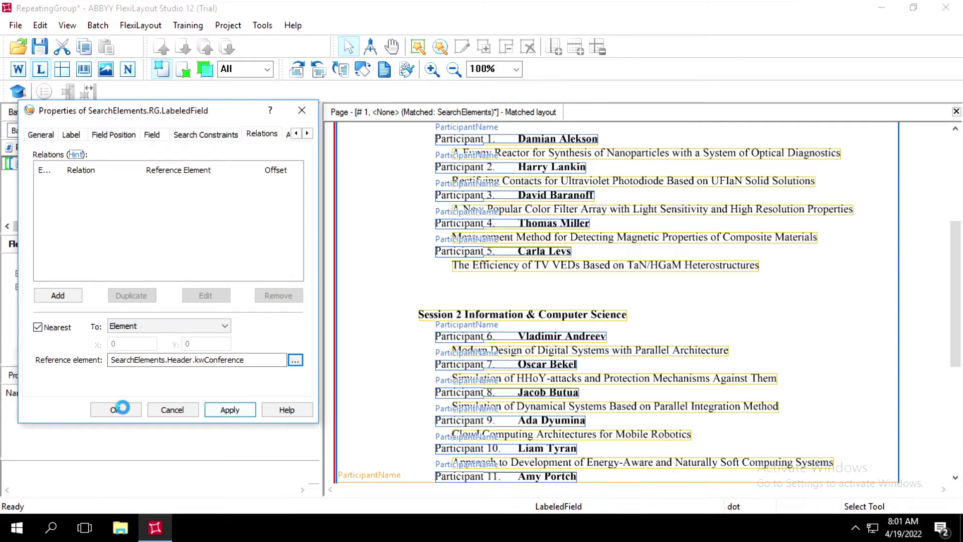
left_click(116, 410)
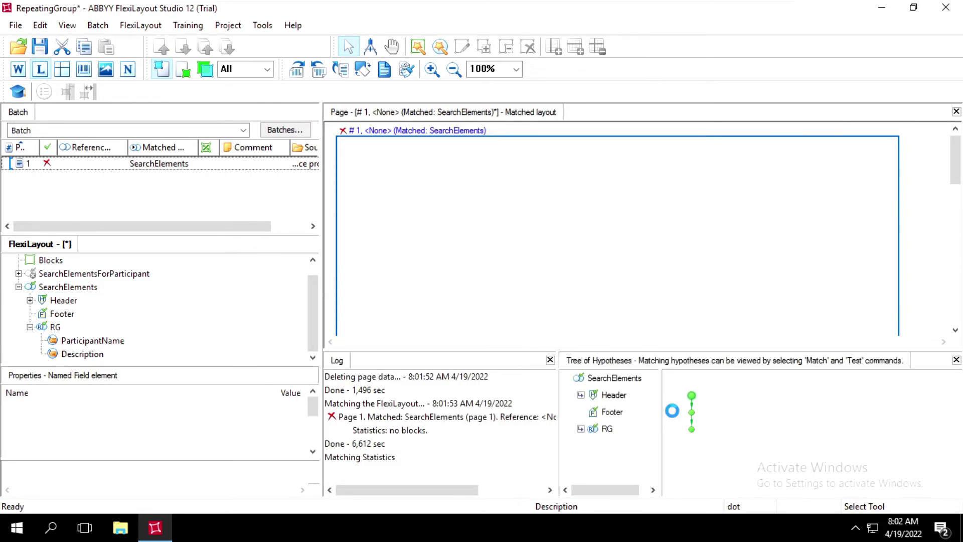
Examine the ParticipantName and Description regions of RG instance 1 in the tree of hypotheses.
left_click(581, 430)
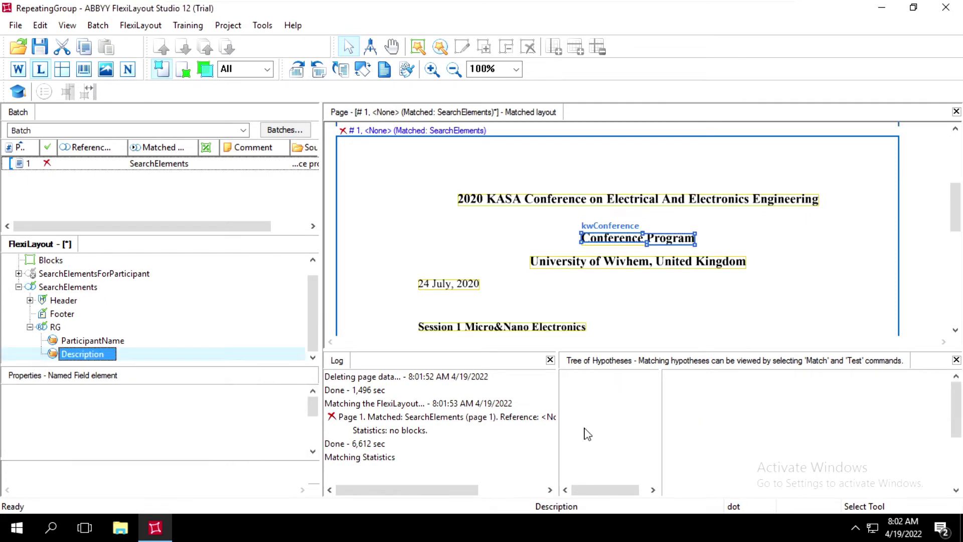
left_click(585, 397)
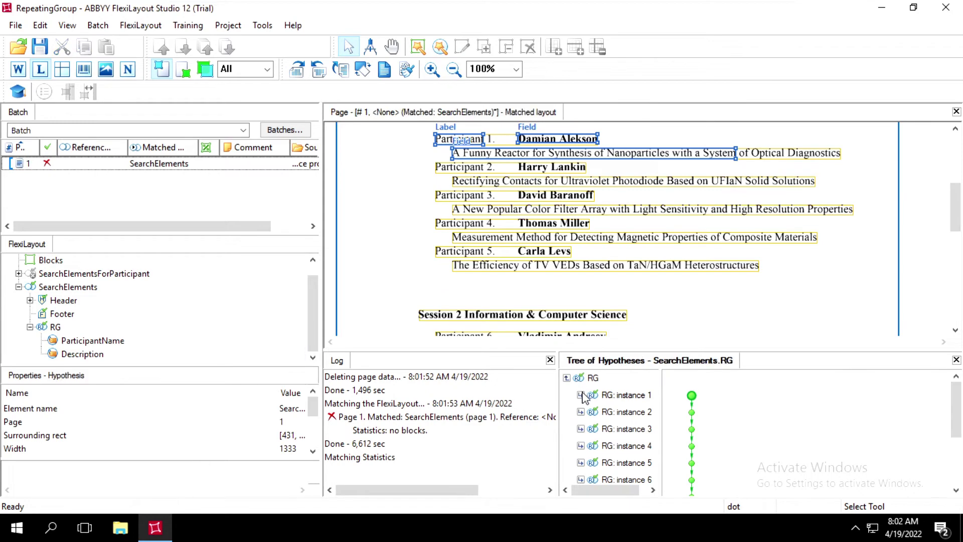
left_click(583, 397)
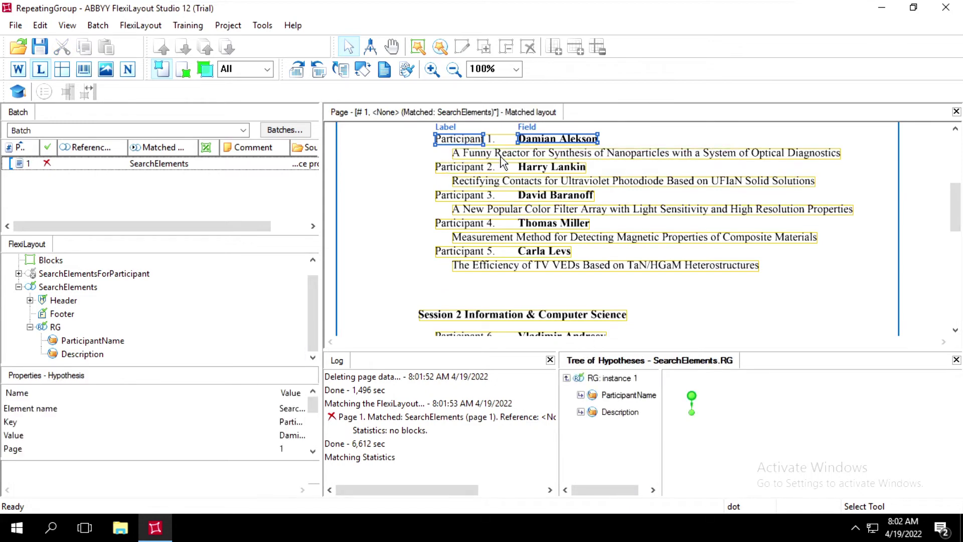
left_click(618, 413)
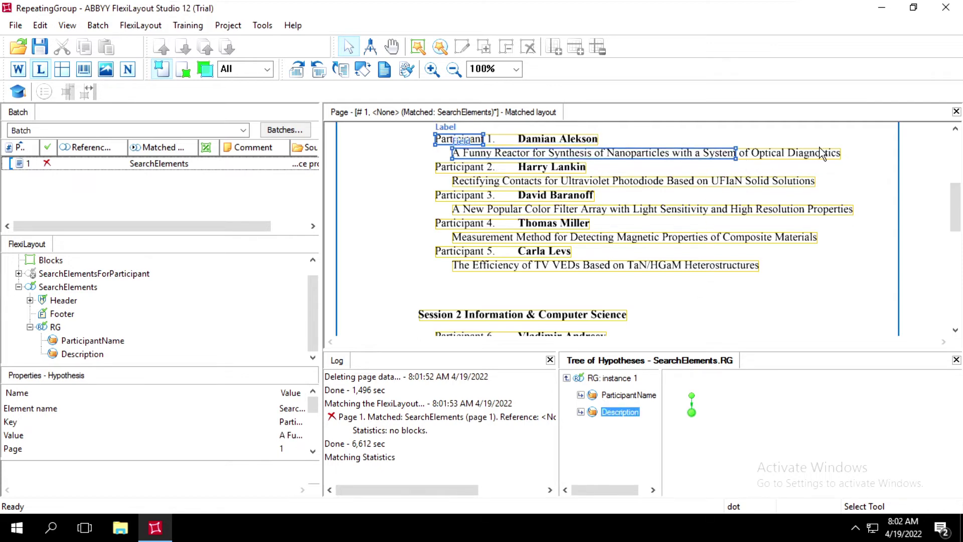
Set Description's search area width to 3500, and match the FlexiLayout again.
left_click(85, 363)
left_click(84, 357)
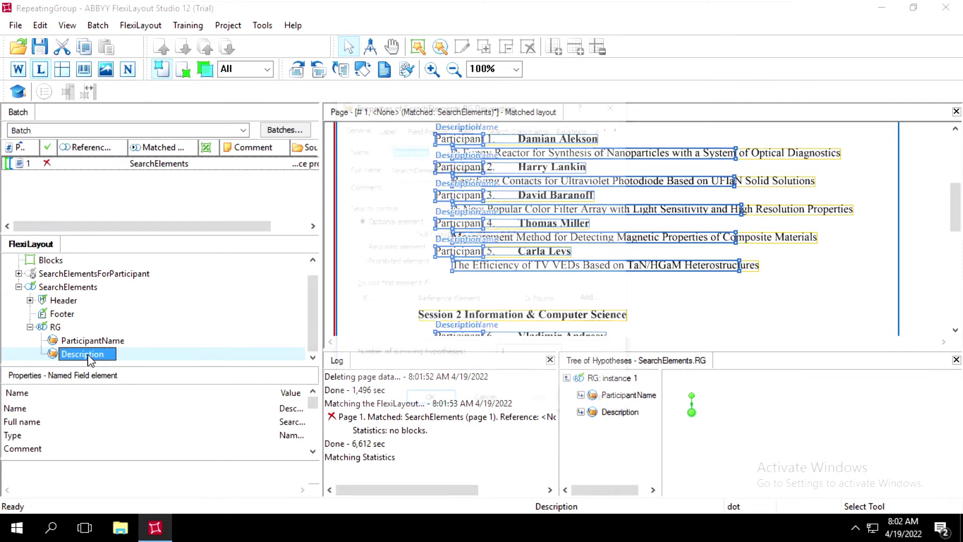
double_click(90, 357)
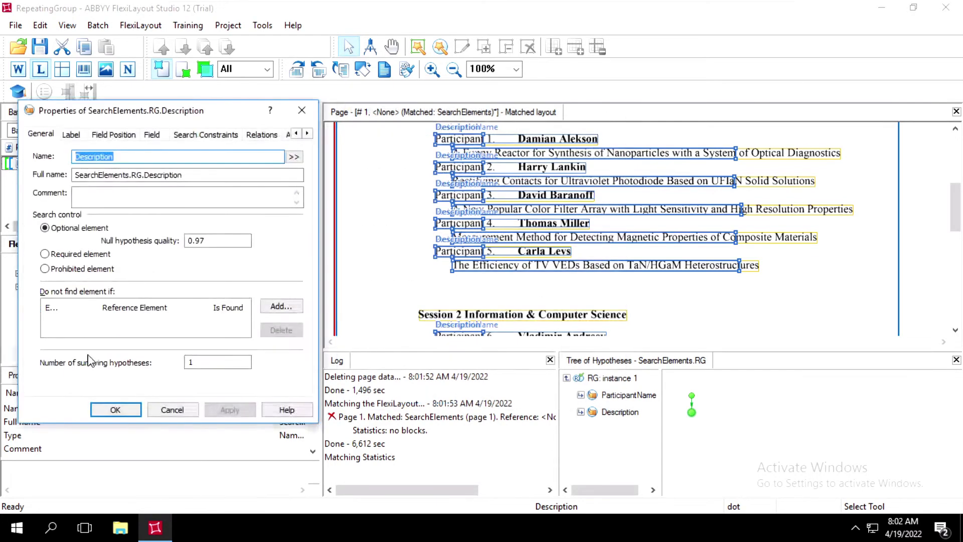
left_click(126, 139)
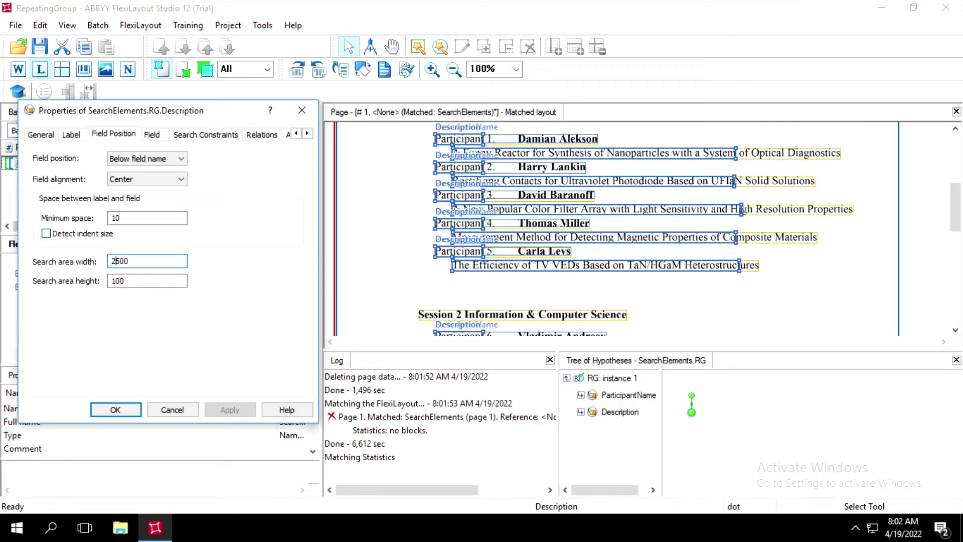
key("BackSpace")
type("3")
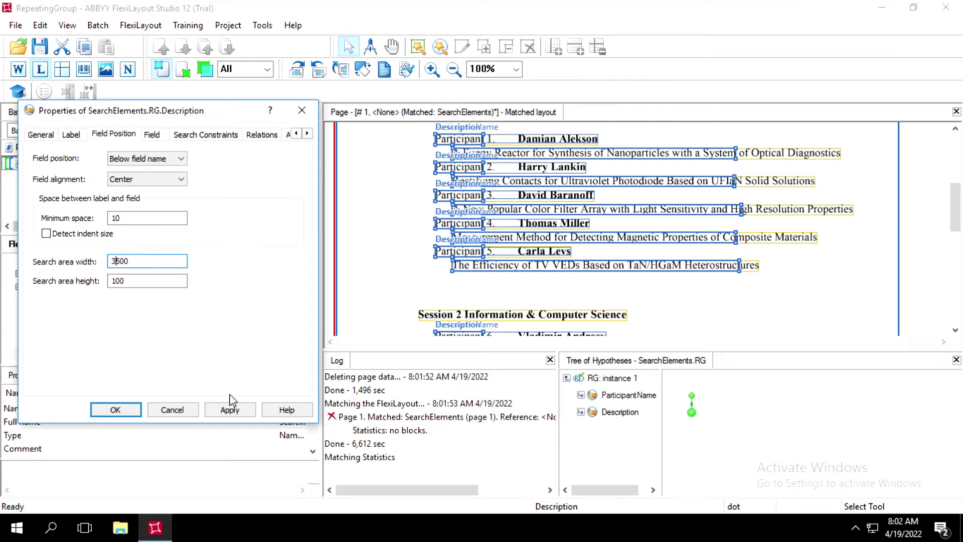
left_click(226, 409)
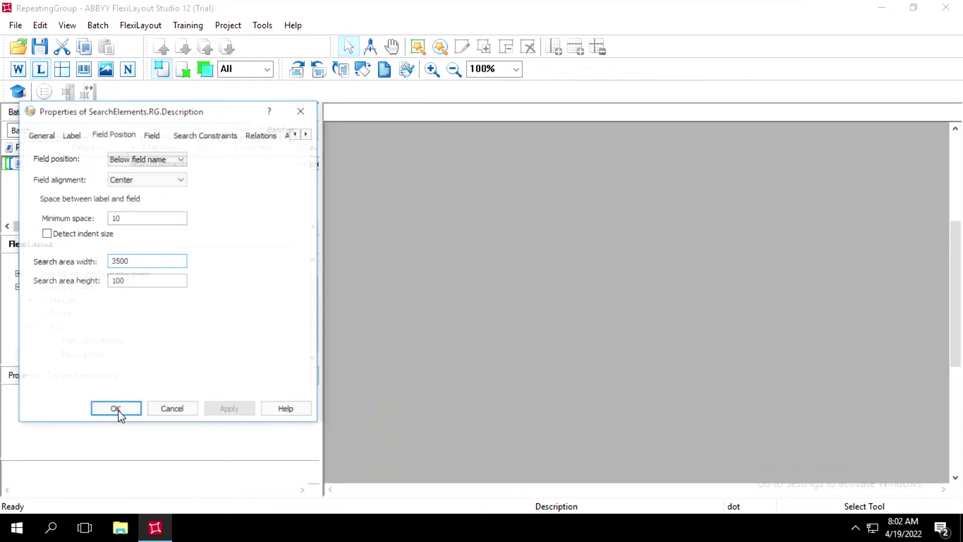
left_click(119, 412)
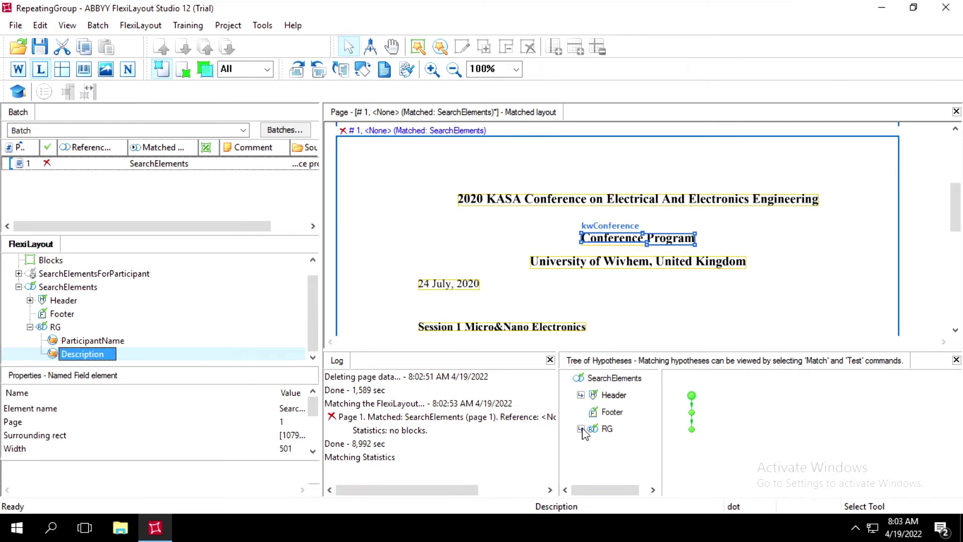
Check the participant name and description regions of RG instances 3 and 4 in the tree of hypotheses.
left_click(581, 429)
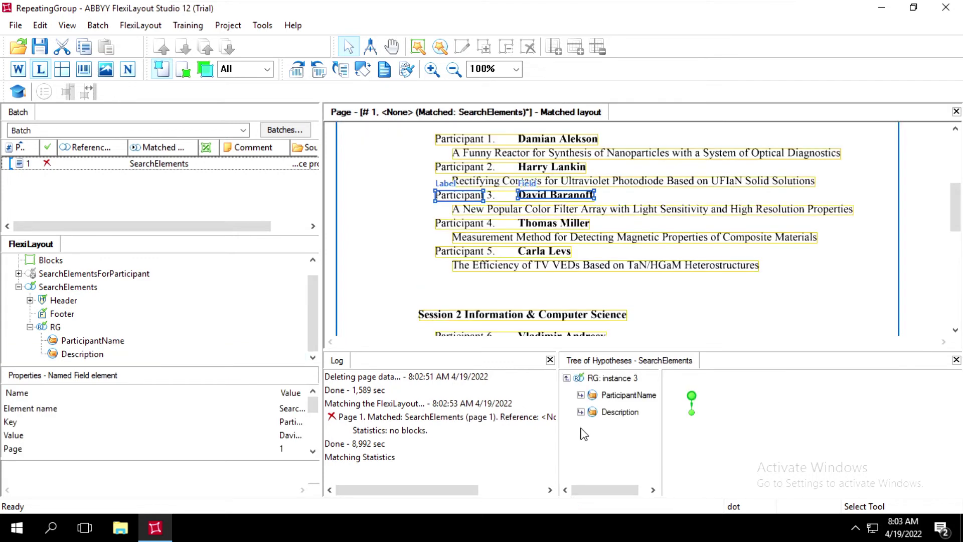
left_click(602, 419)
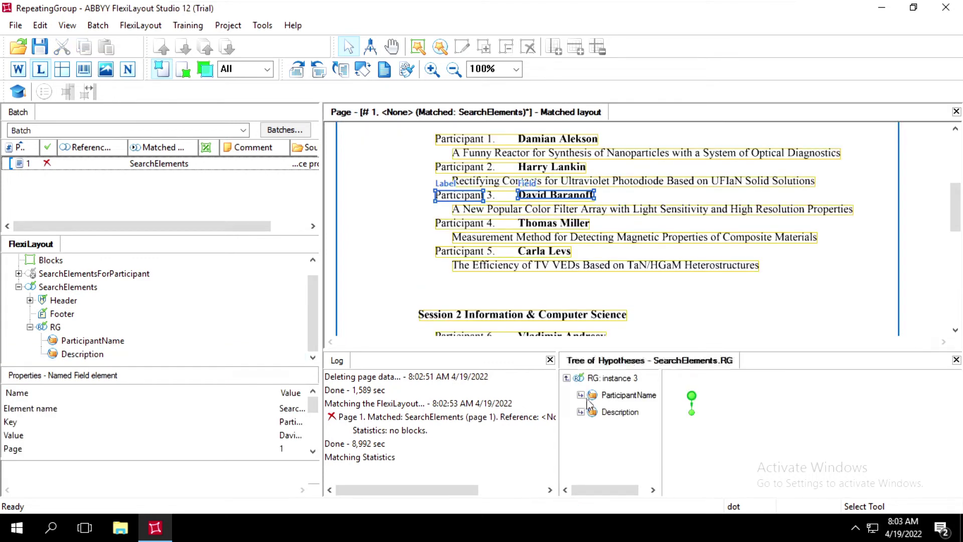
left_click(608, 417)
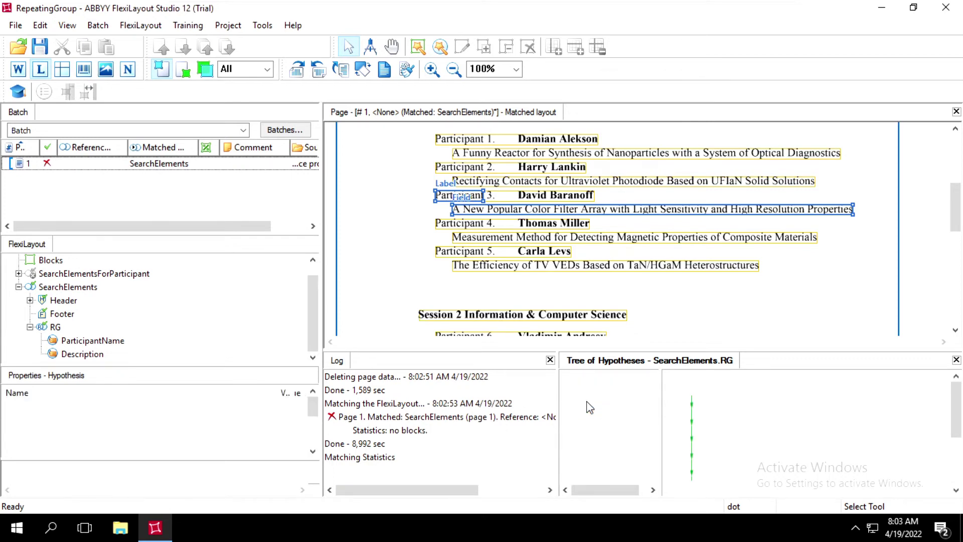
left_click(609, 429)
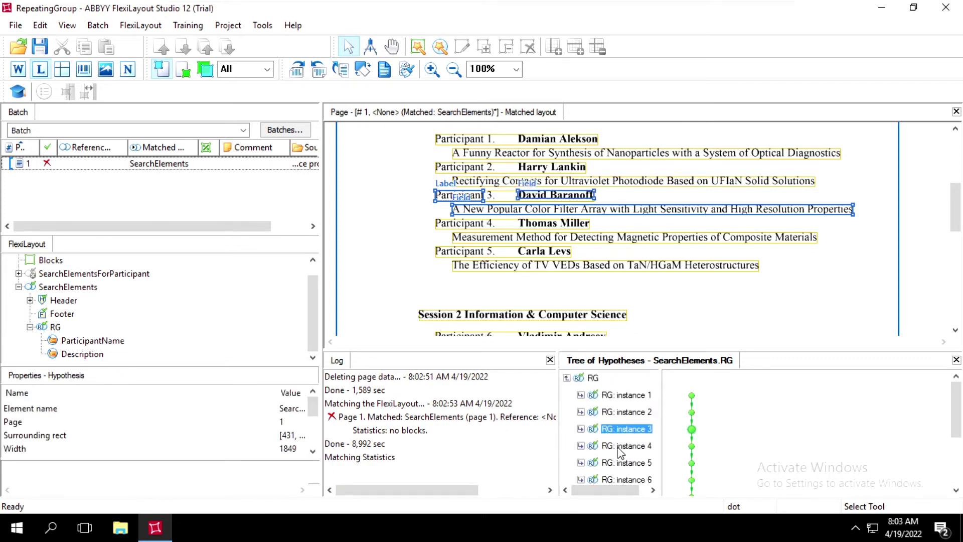
left_click(619, 447)
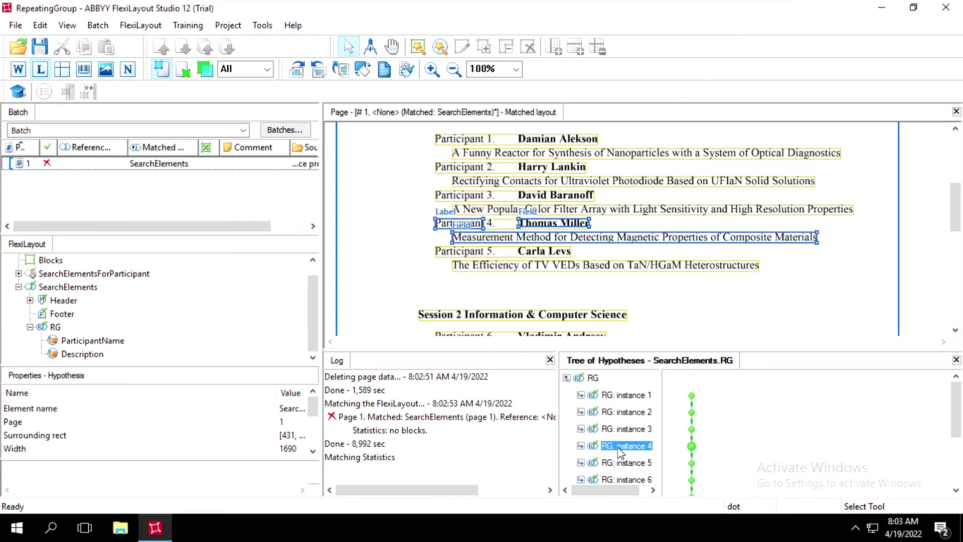
Check the participant name and description regions of RG instances 2, 1 and 6 in the tree of hypotheses.
left_click(613, 415)
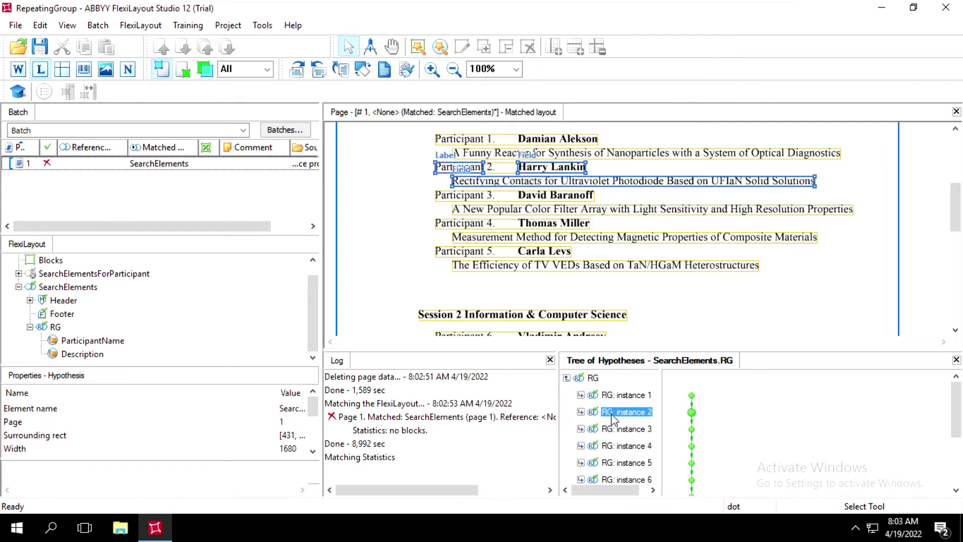
left_click(620, 396)
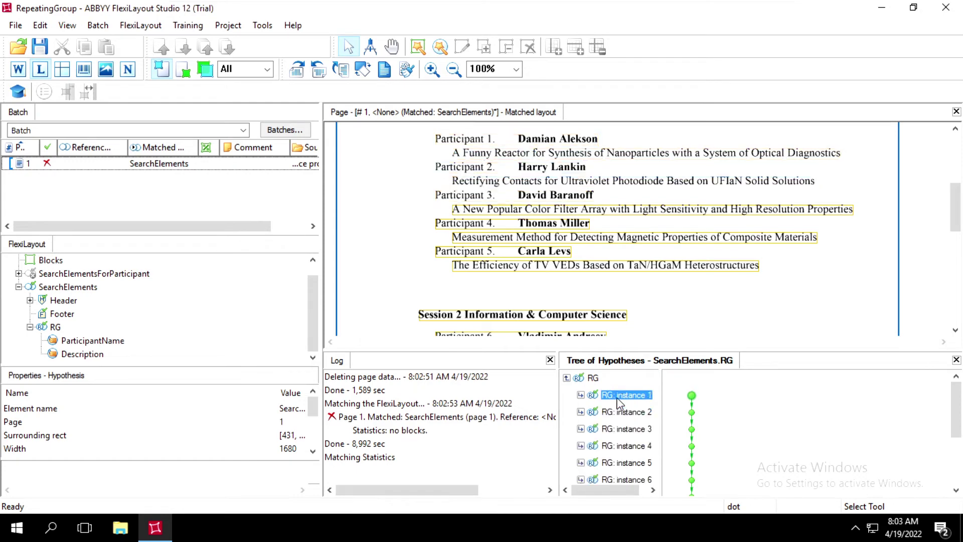
left_click(627, 480)
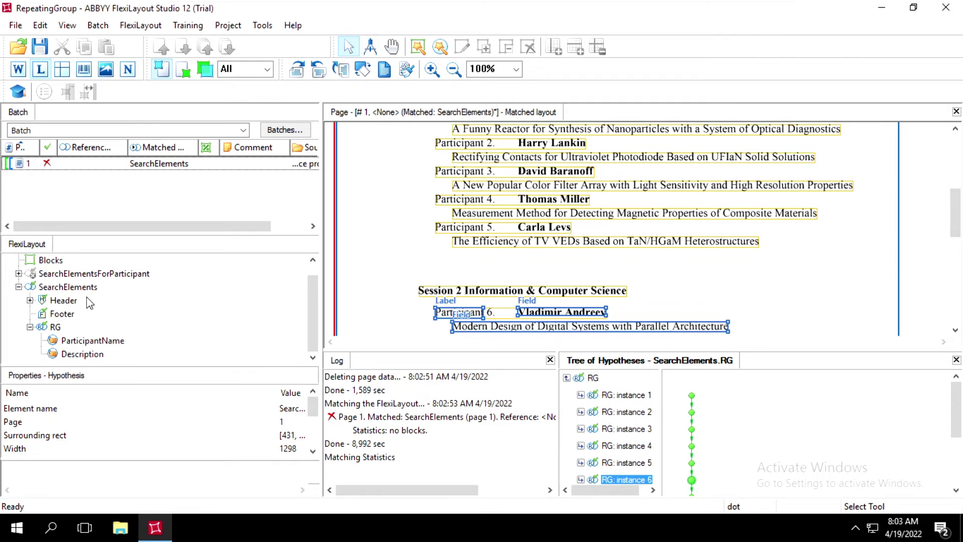
Add a Repeating Group block named block_RG under Blocks, with its instances sorted in order of finding.
scroll(51, 285, "up", 1)
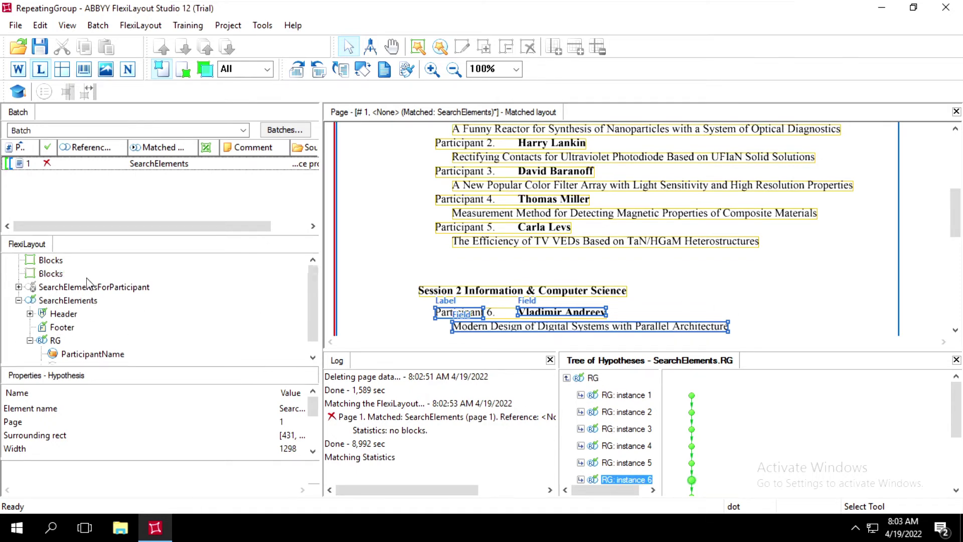
right_click(52, 274)
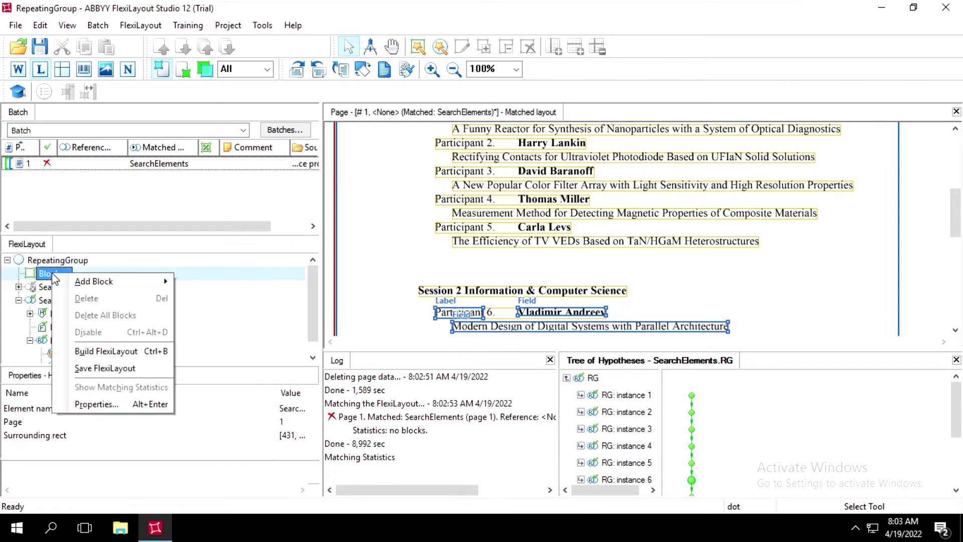
left_click(118, 285)
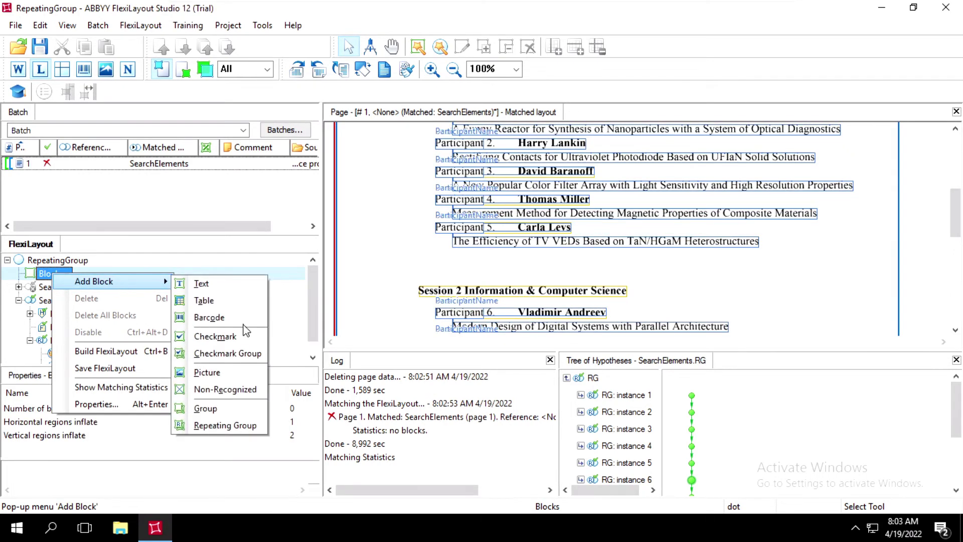
left_click(218, 431)
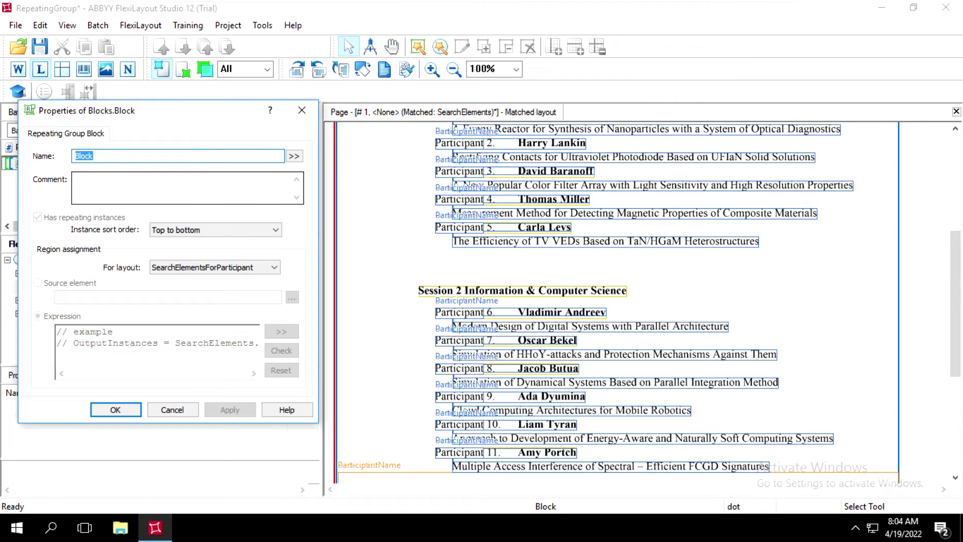
type("block_")
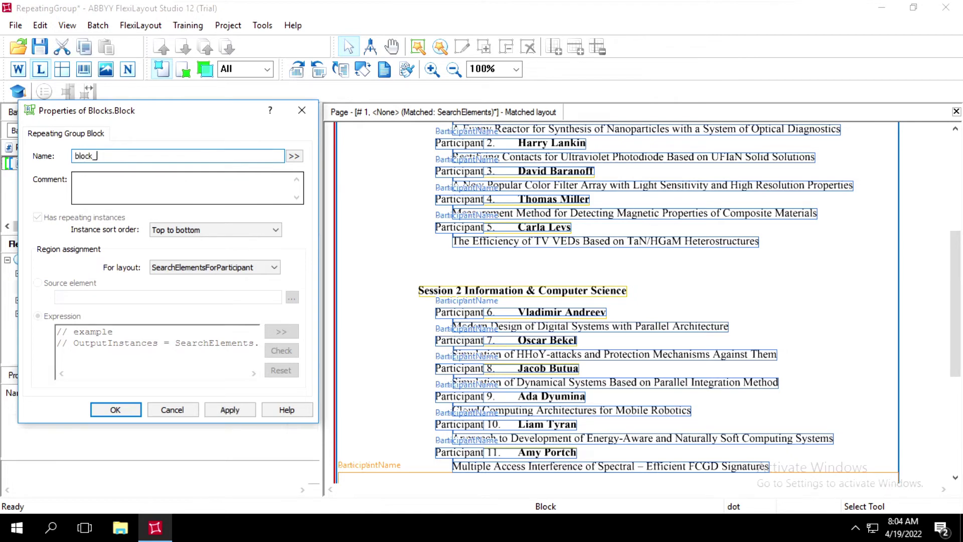
type("RG")
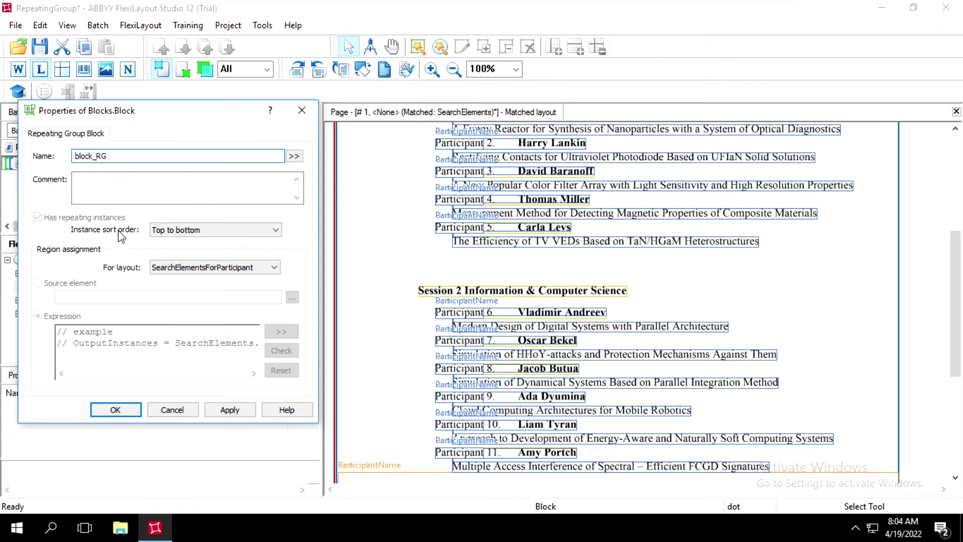
left_click(206, 232)
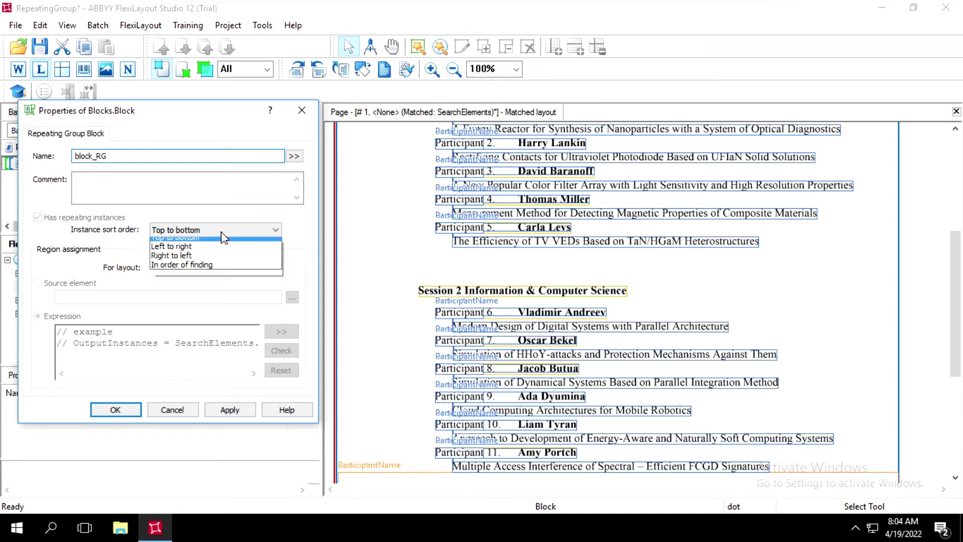
left_click(185, 270)
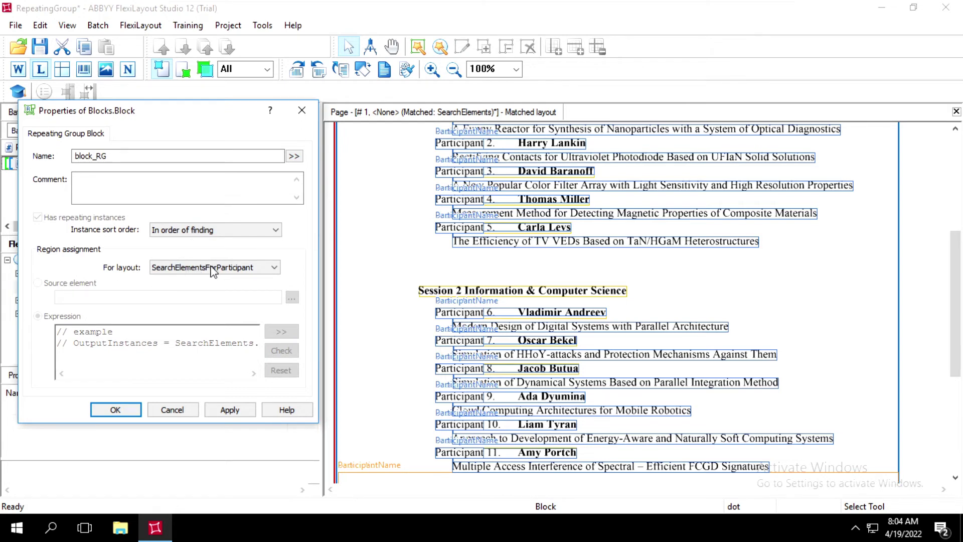
Assign block_RG's region for the SearchElements layout from the source element SearchElements.RG.AllInstances, and save its properties.
left_click(264, 268)
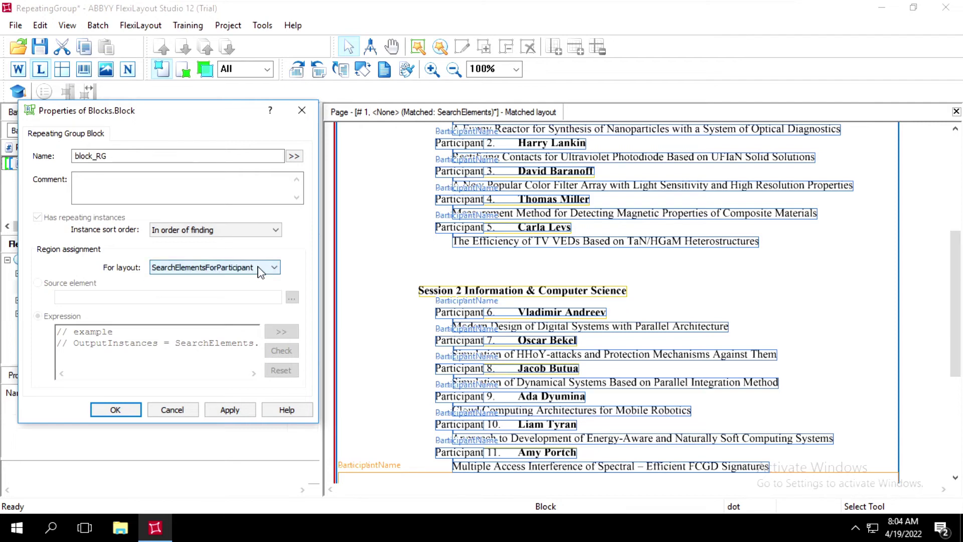
left_click(259, 271)
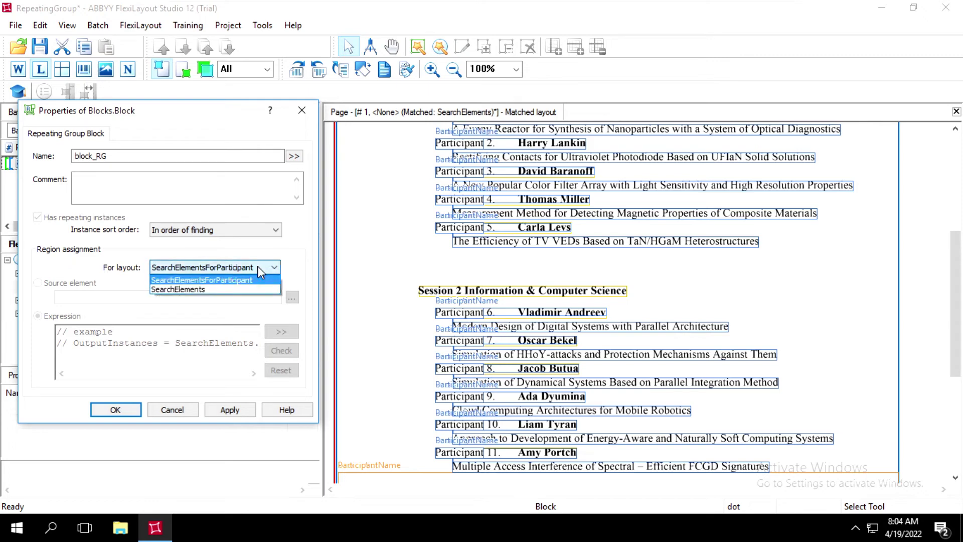
left_click(191, 290)
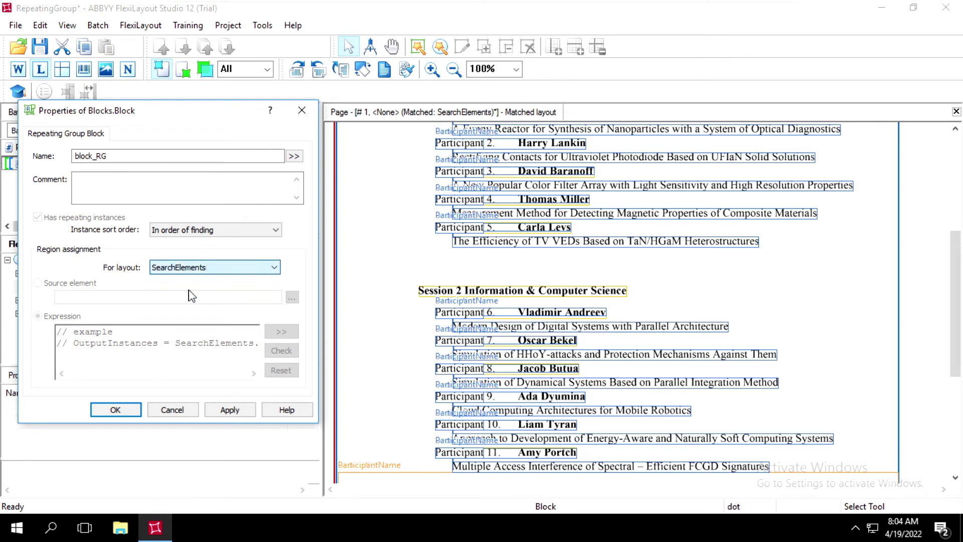
left_click(65, 284)
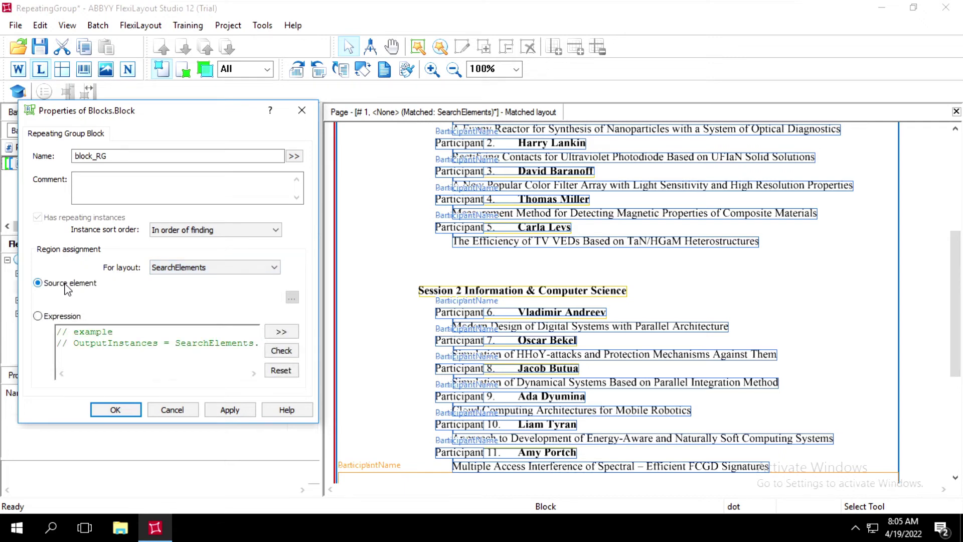
left_click(292, 298)
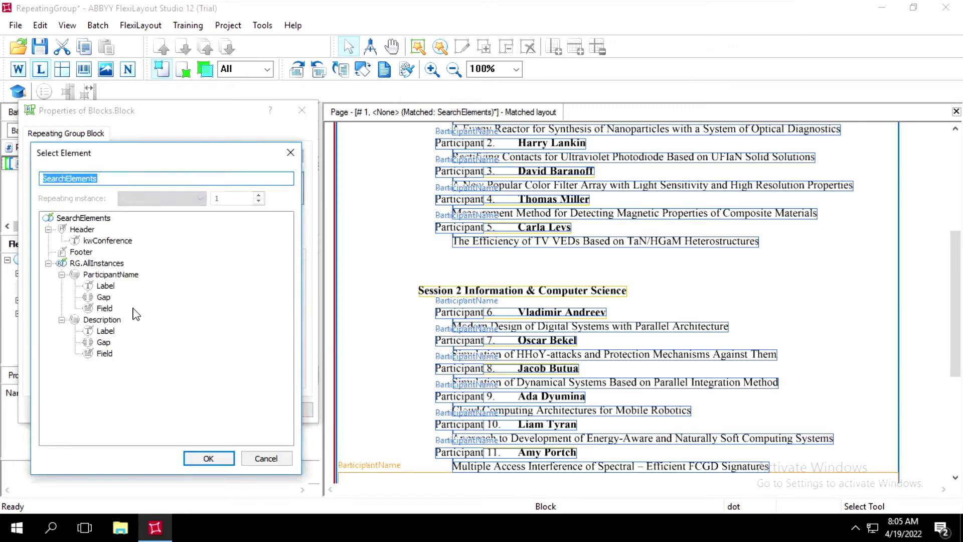
left_click(96, 262)
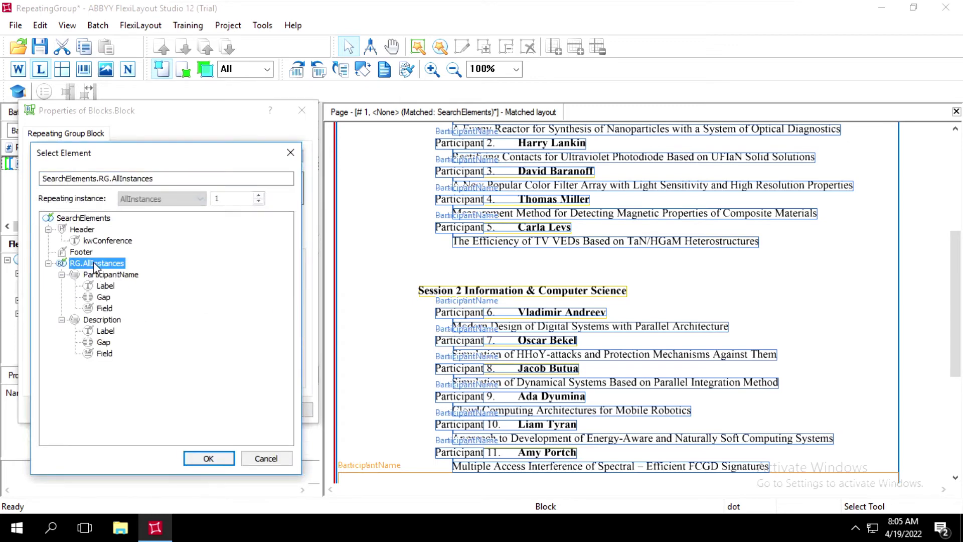
left_click(207, 458)
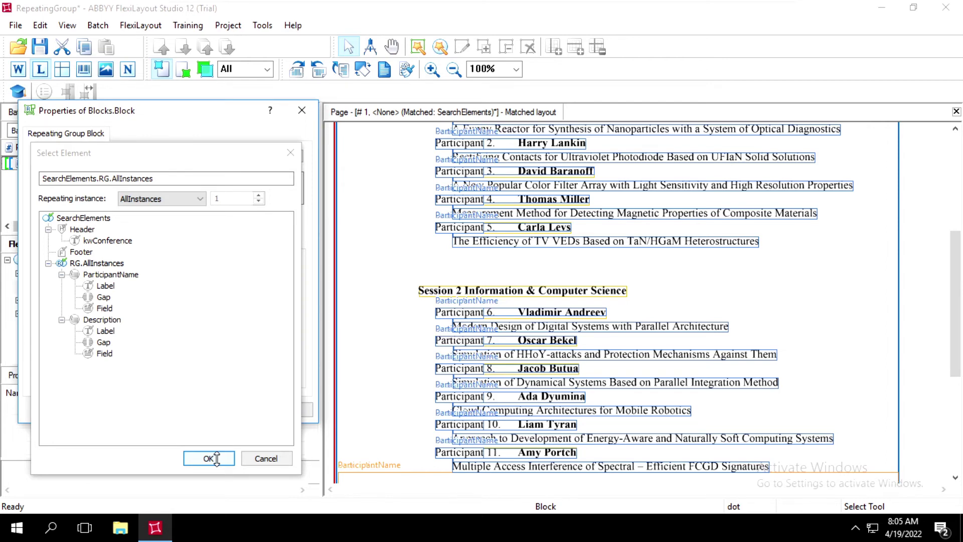
left_click(230, 409)
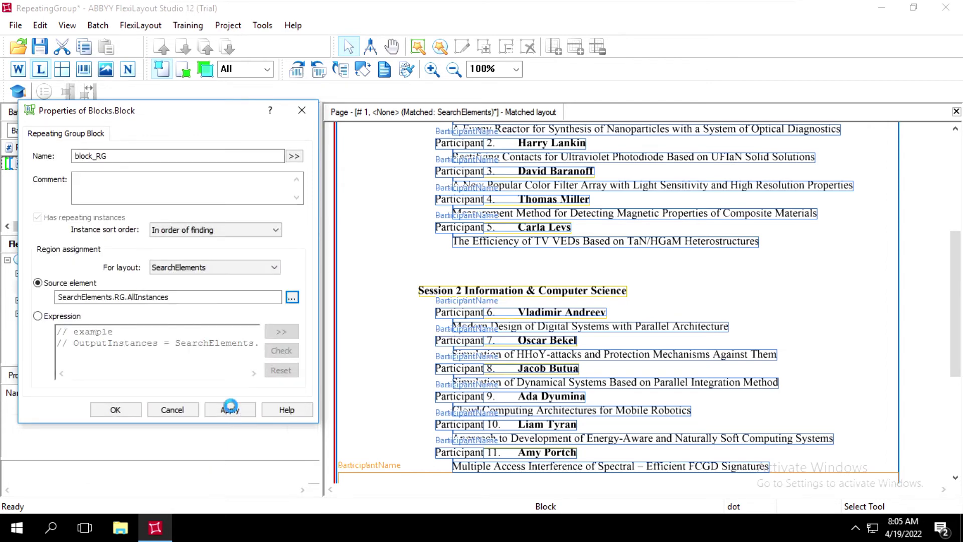
left_click(115, 410)
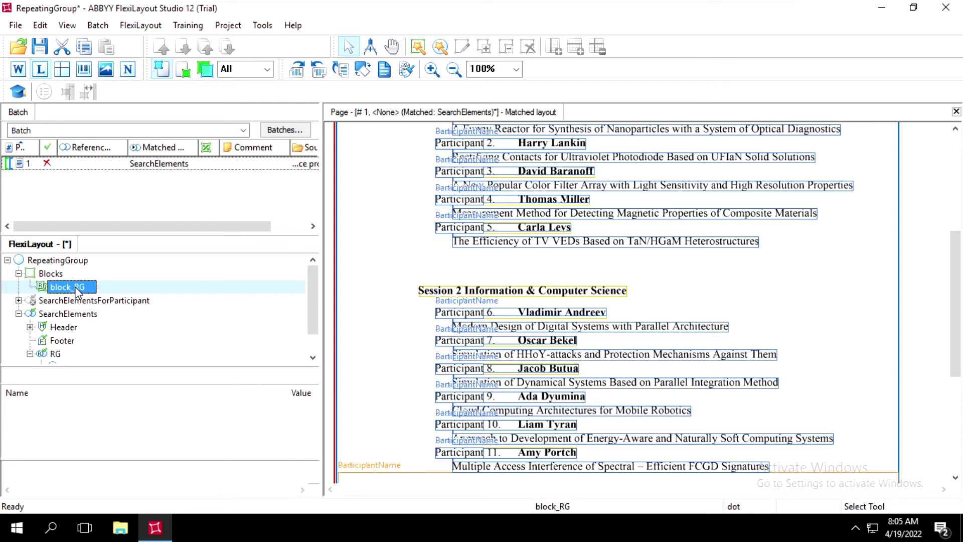
Add a Text block called Name inside block_RG, with its region assignment for the SearchElements layout.
right_click(75, 288)
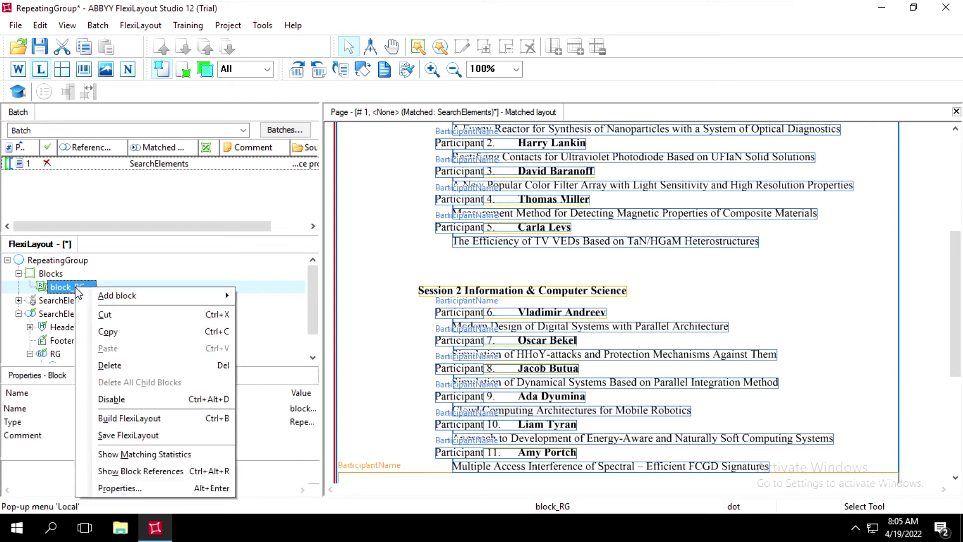
left_click(112, 296)
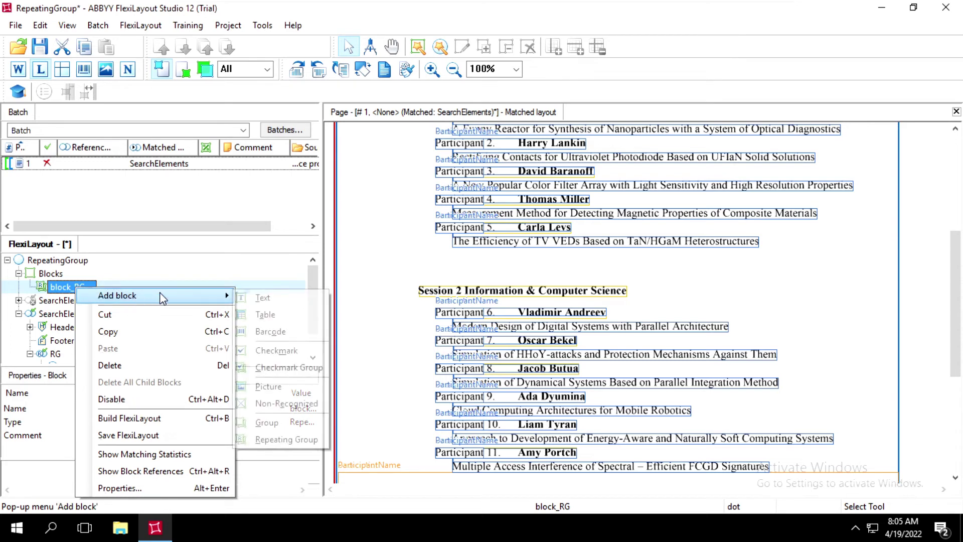
left_click(261, 298)
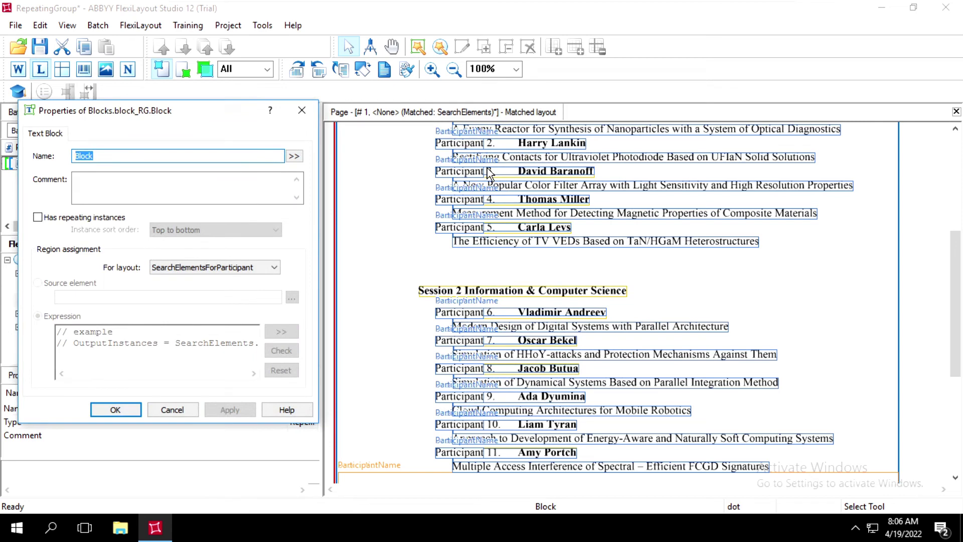
type("Name")
left_click(222, 268)
left_click(216, 268)
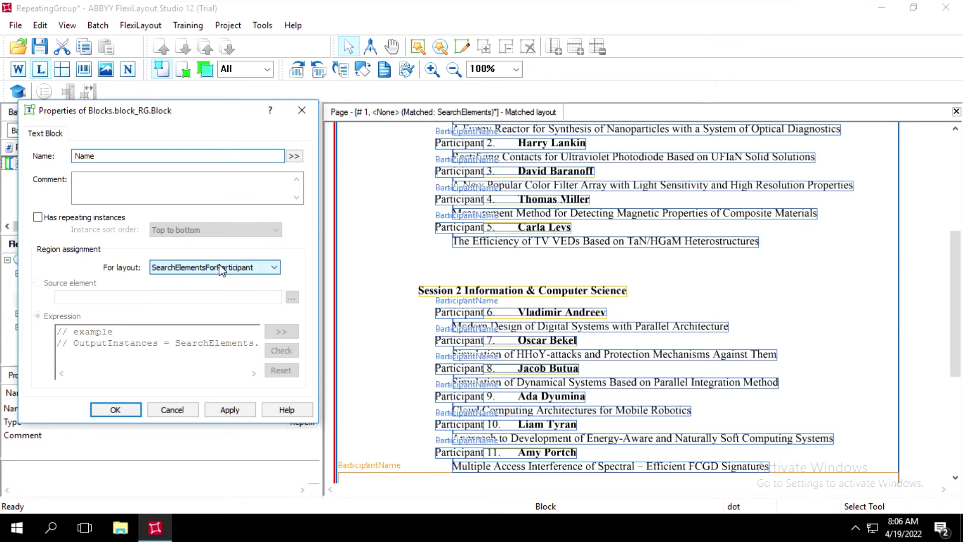
left_click(215, 269)
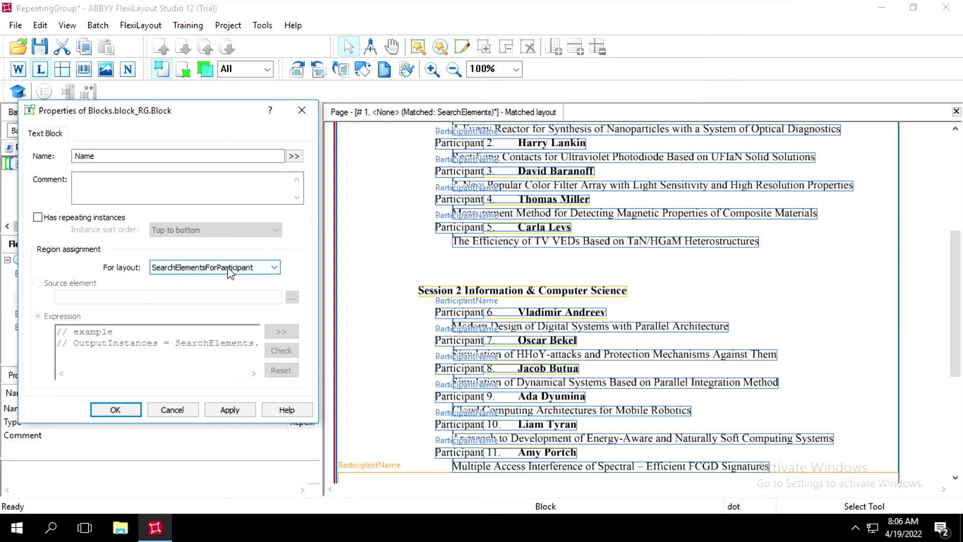
left_click(271, 268)
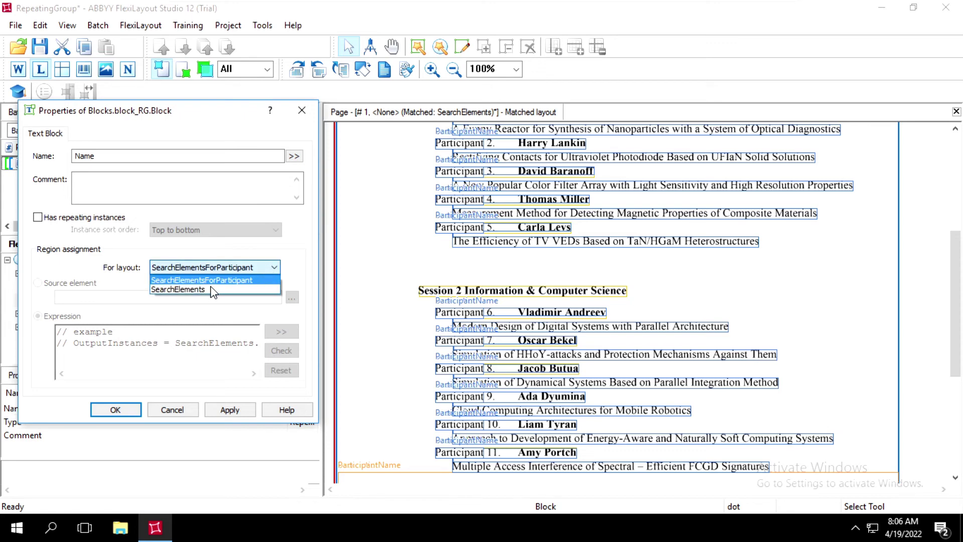
left_click(214, 290)
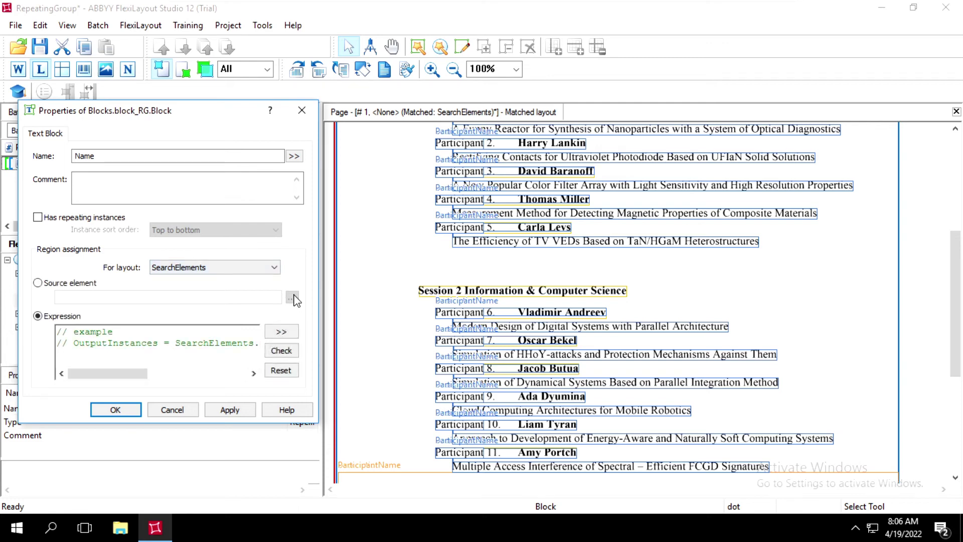
Set the Name block's source element to SearchElements.RG.AllInstances.ParticipantName.Field and save its properties.
left_click(80, 283)
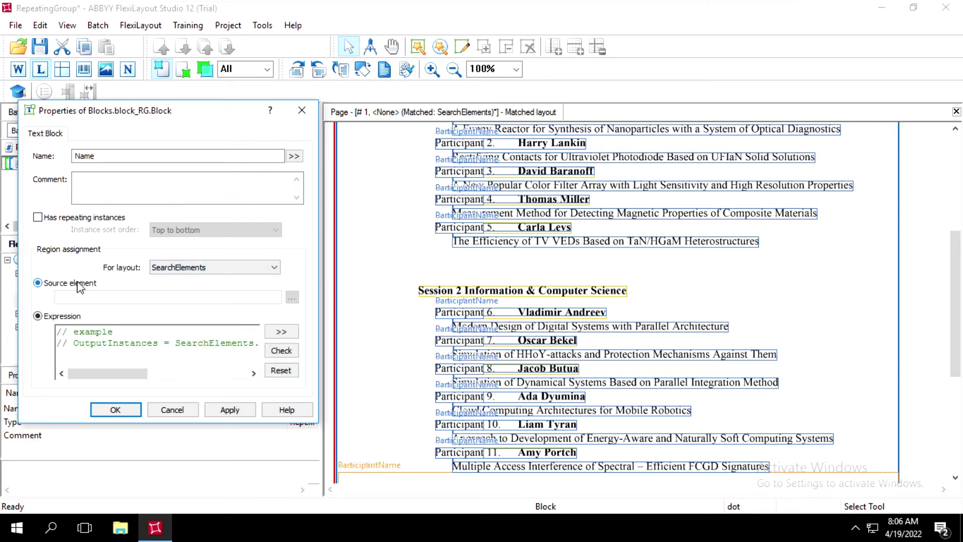
left_click(292, 299)
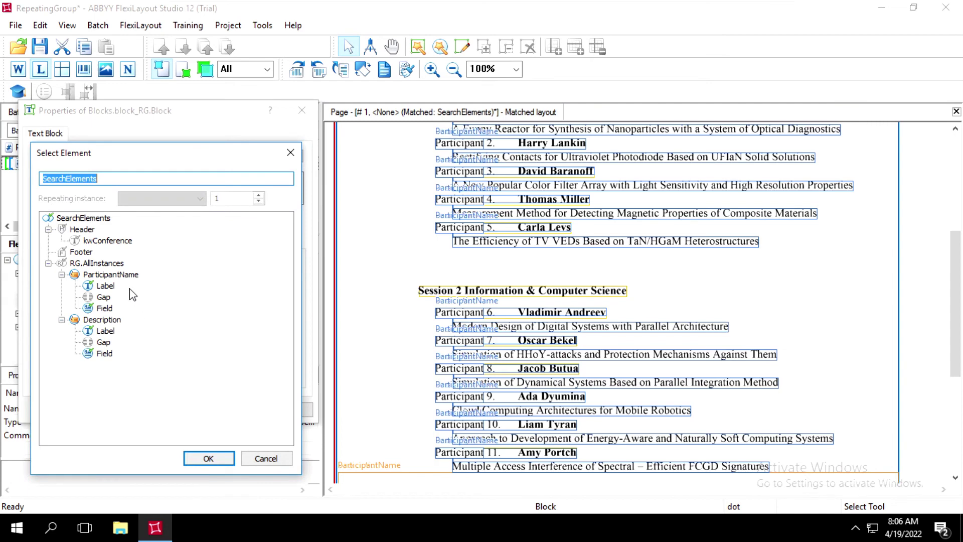
left_click(104, 308)
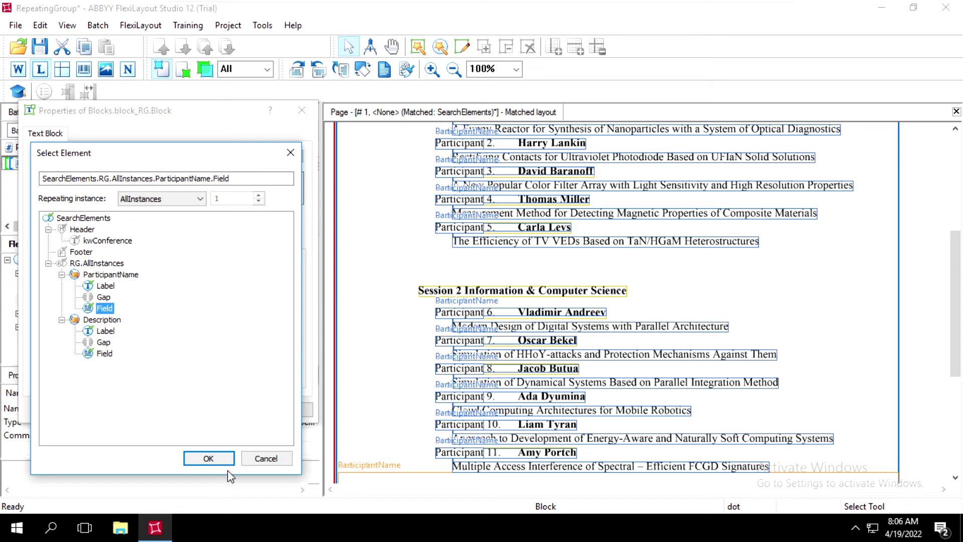
left_click(210, 459)
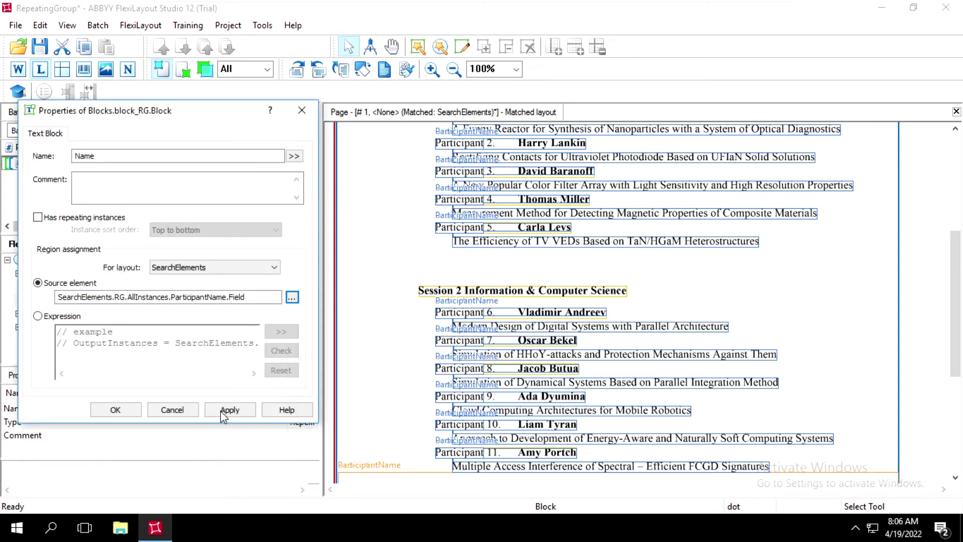
left_click(229, 410)
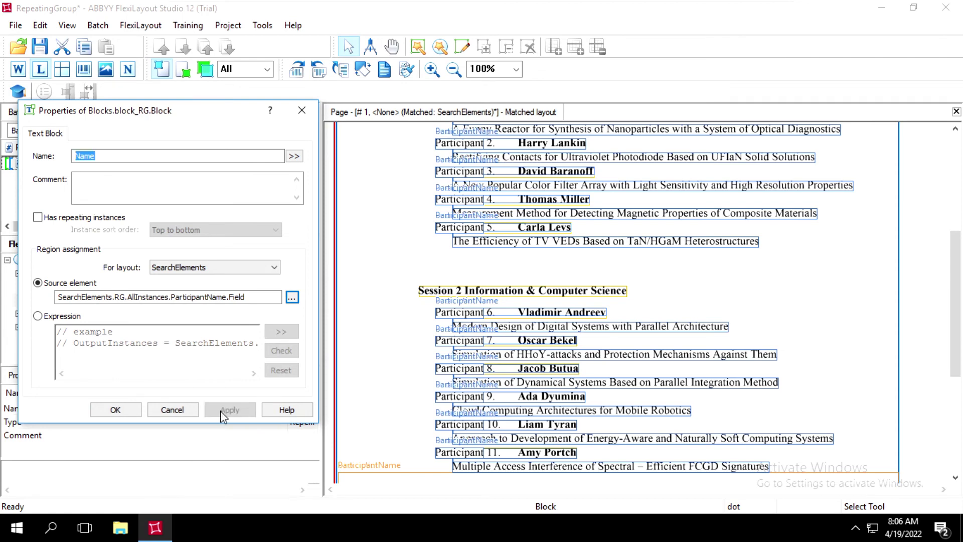
left_click(110, 414)
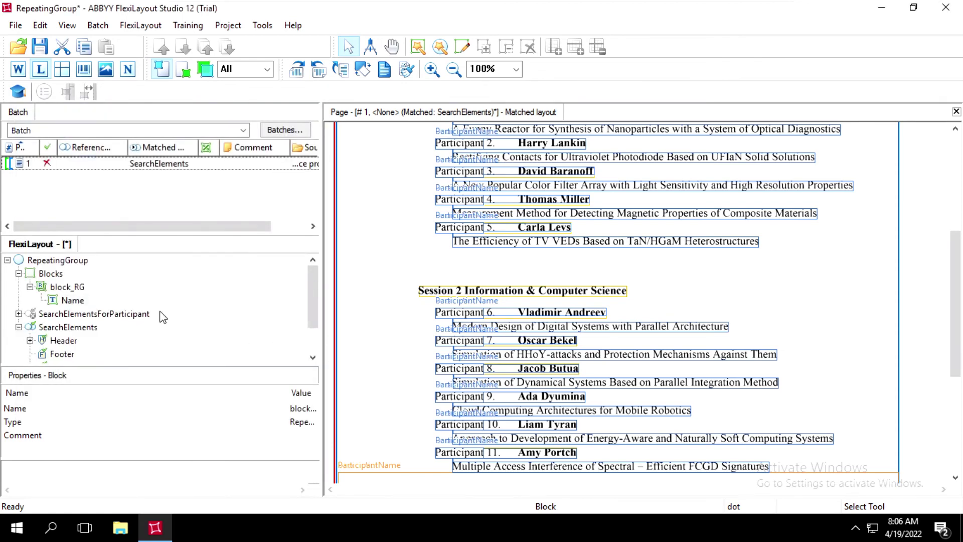
Add a Text block called Description inside block_RG, with its region assignment for the SearchElements layout.
left_click(70, 288)
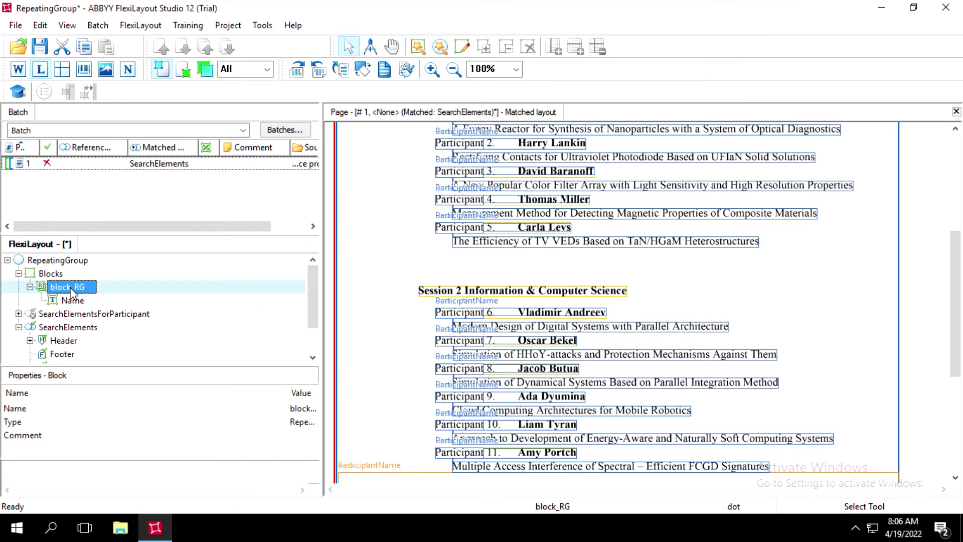
right_click(70, 290)
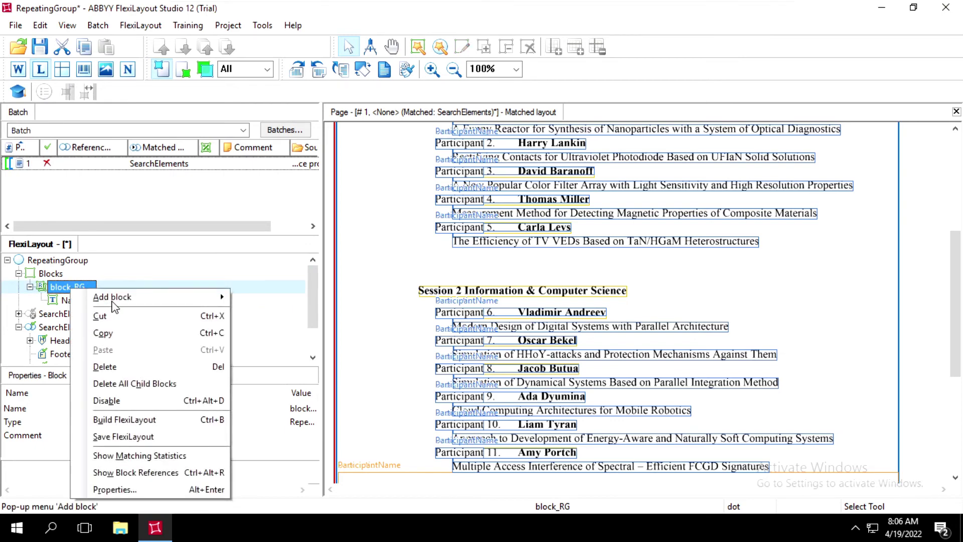
left_click(218, 302)
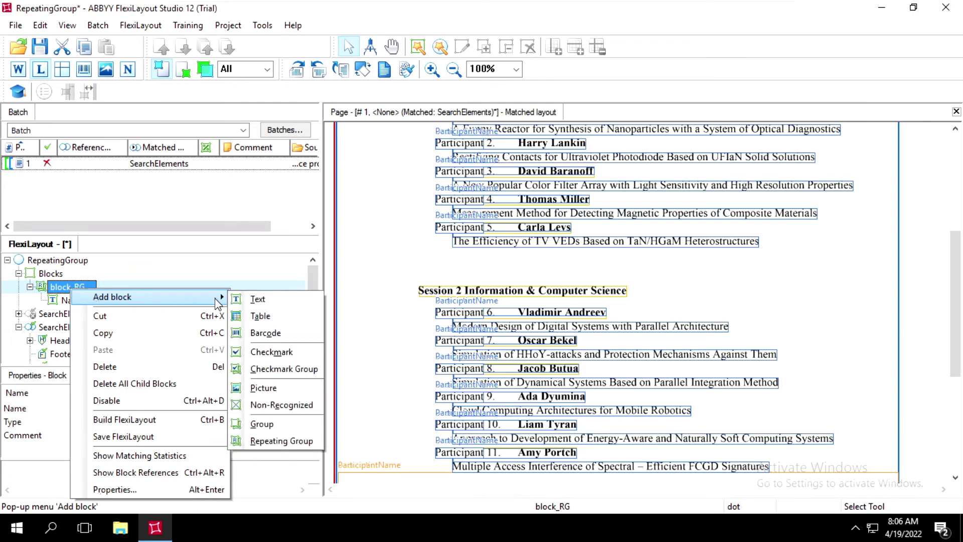
left_click(258, 301)
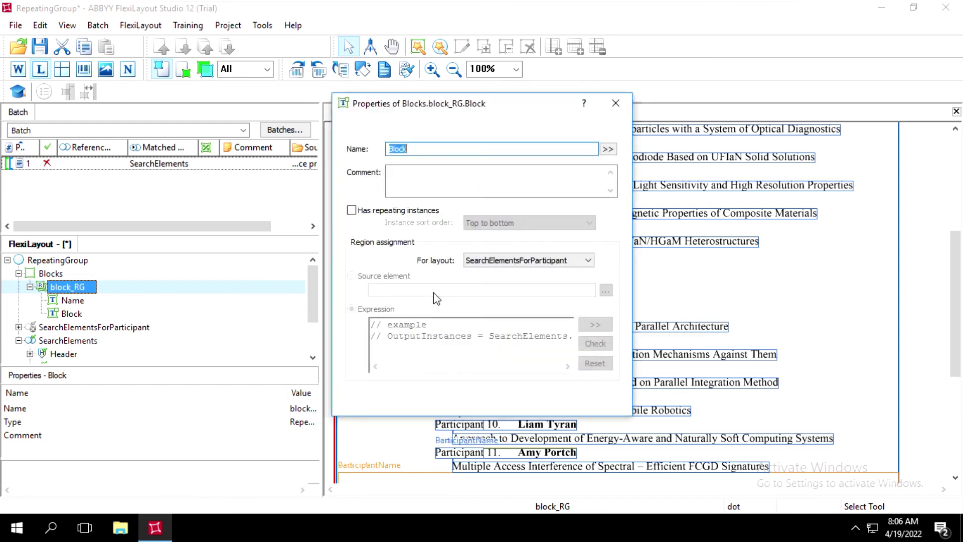
type("D")
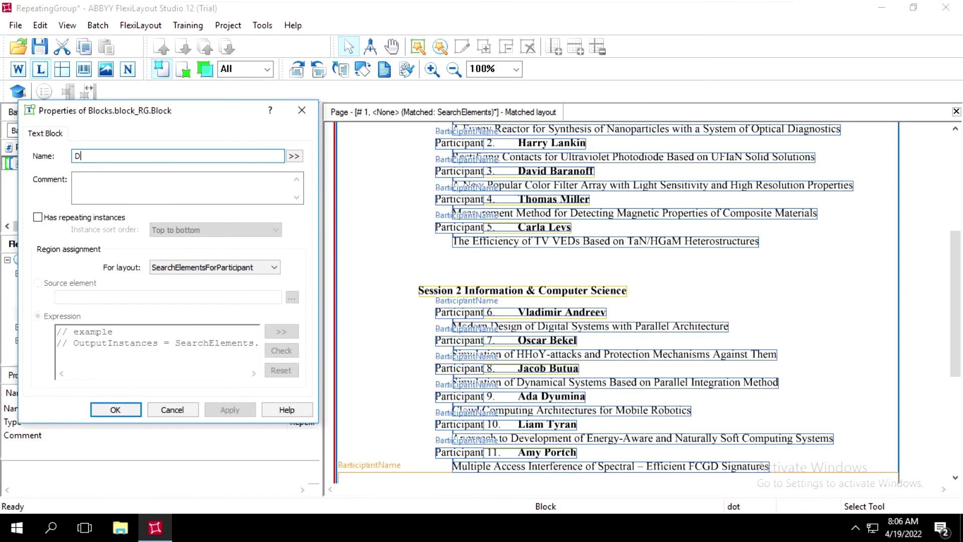
type("escription")
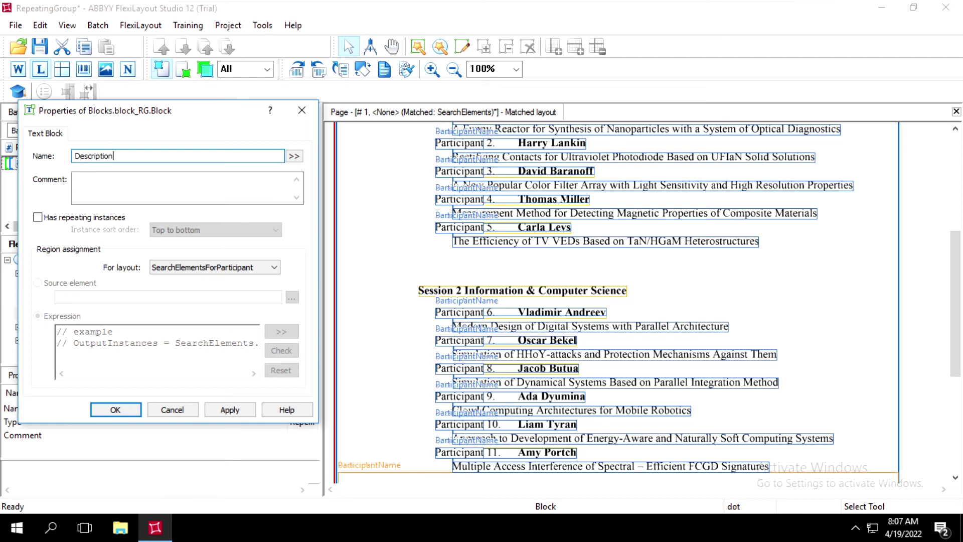
left_click(258, 271)
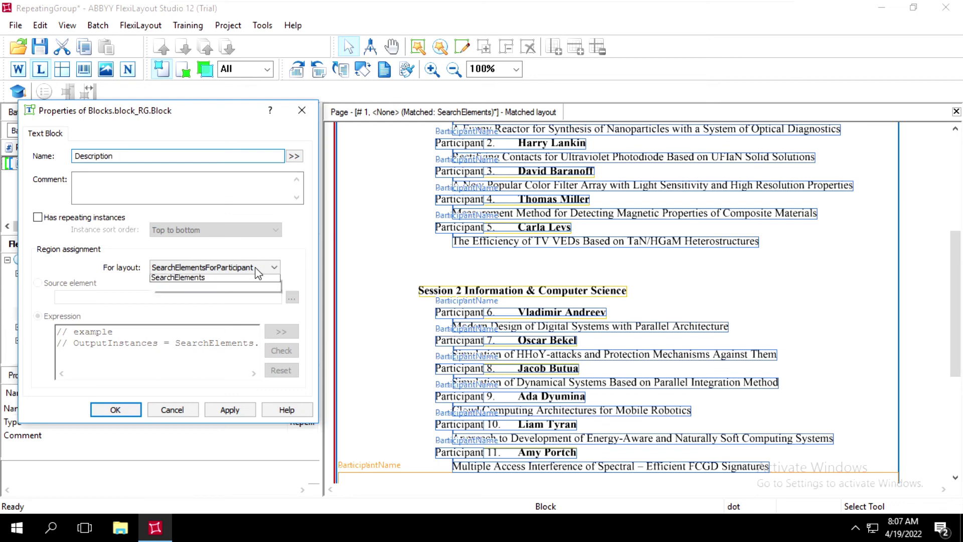
left_click(219, 280)
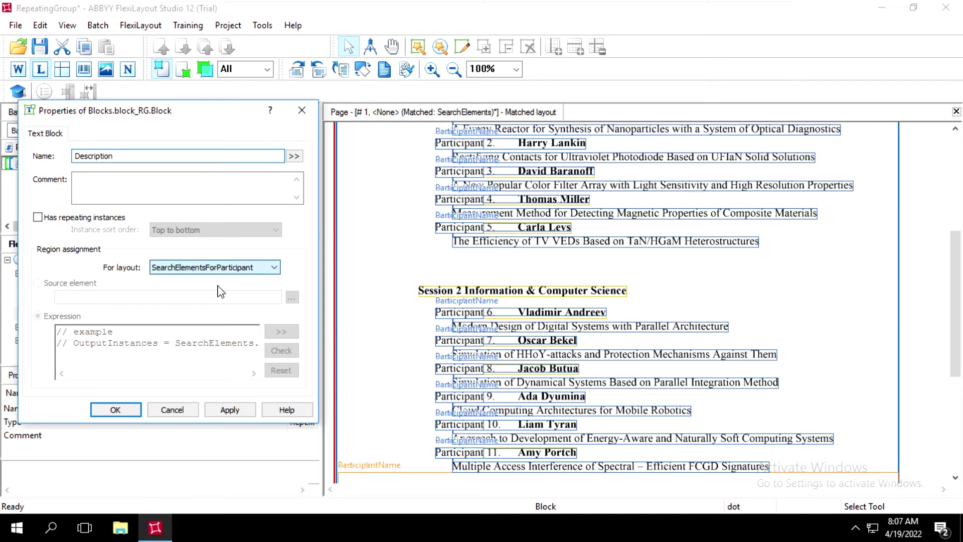
left_click(266, 271)
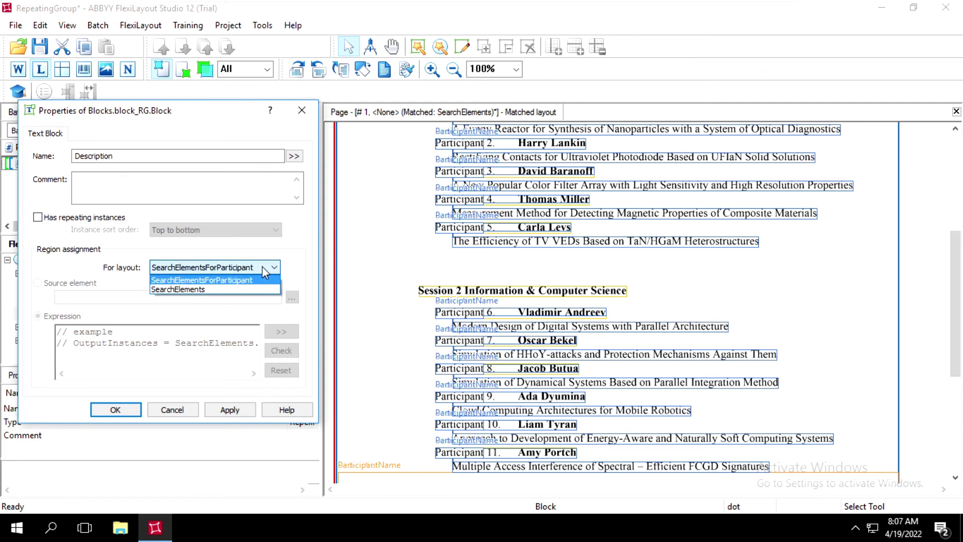
left_click(202, 290)
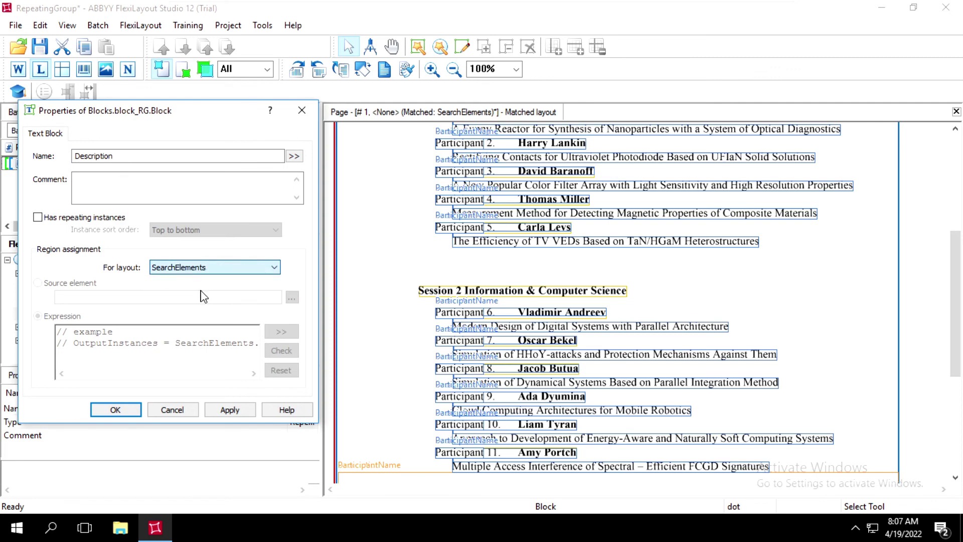
Set the Description block's source element to SearchElements.RG.AllInstances.Description.Field and save its properties.
left_click(60, 287)
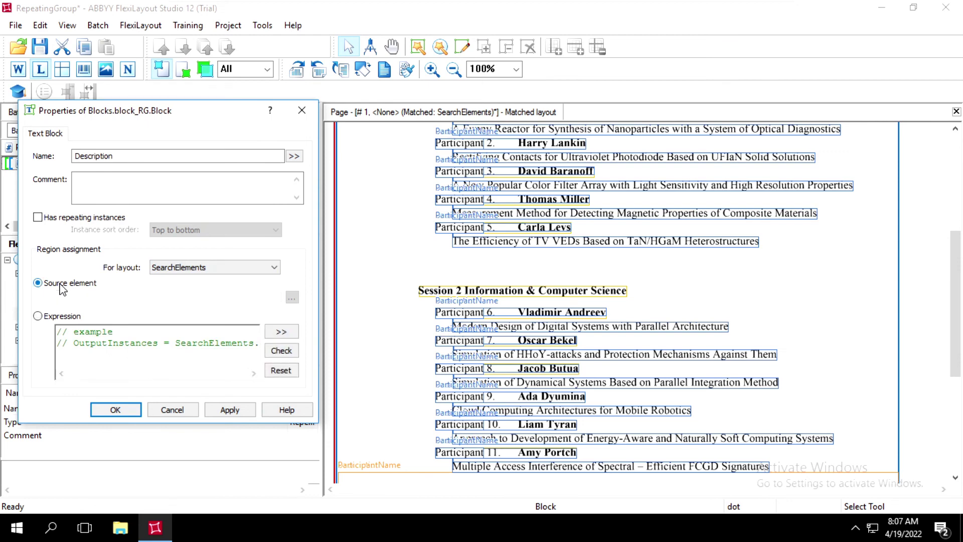
left_click(292, 300)
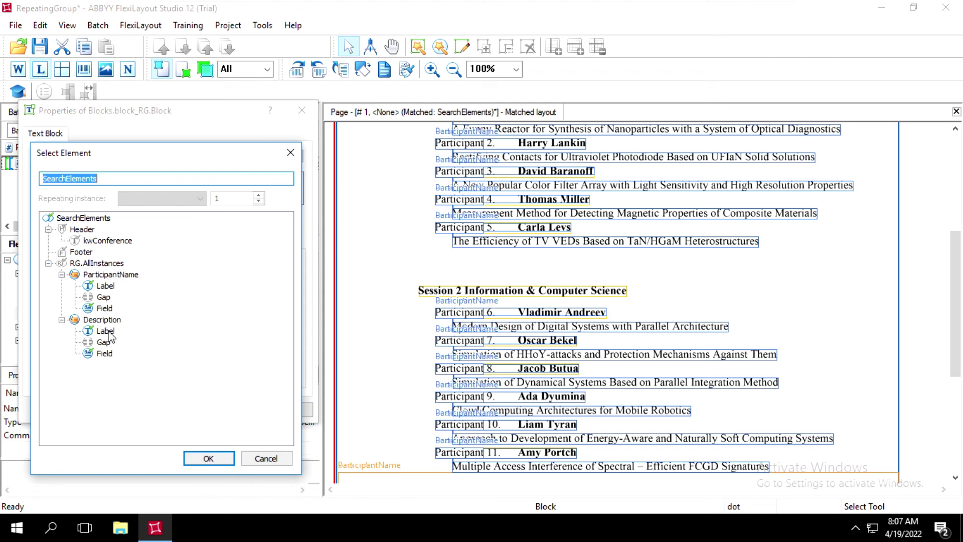
left_click(101, 355)
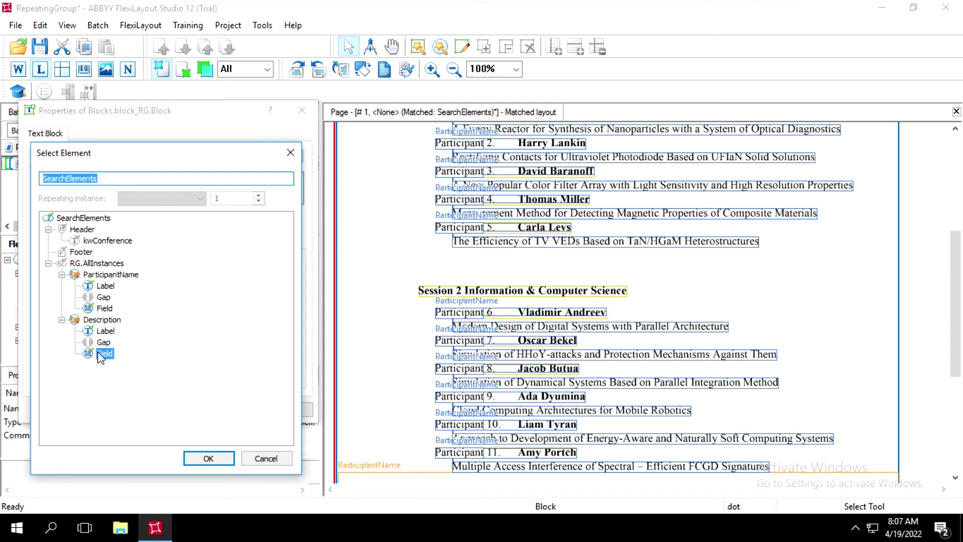
left_click(213, 460)
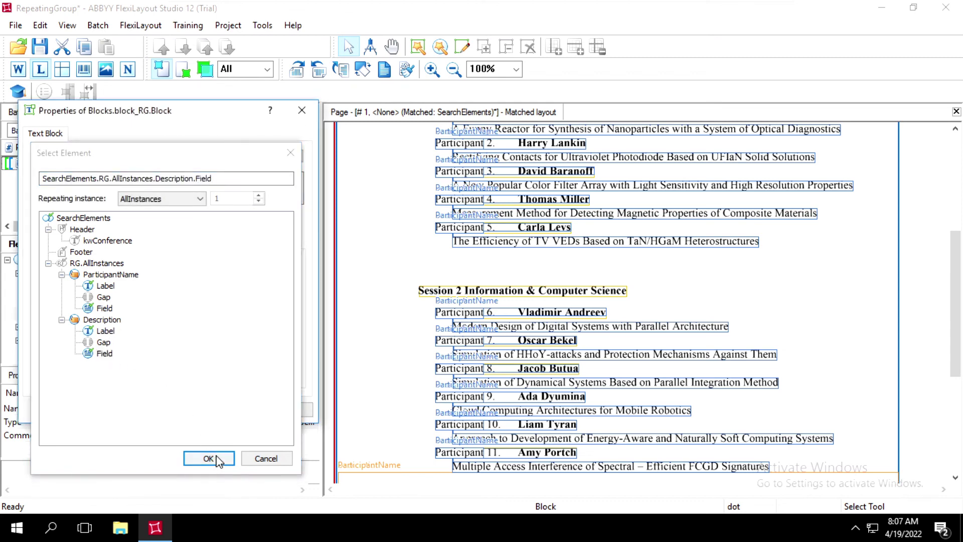
left_click(216, 409)
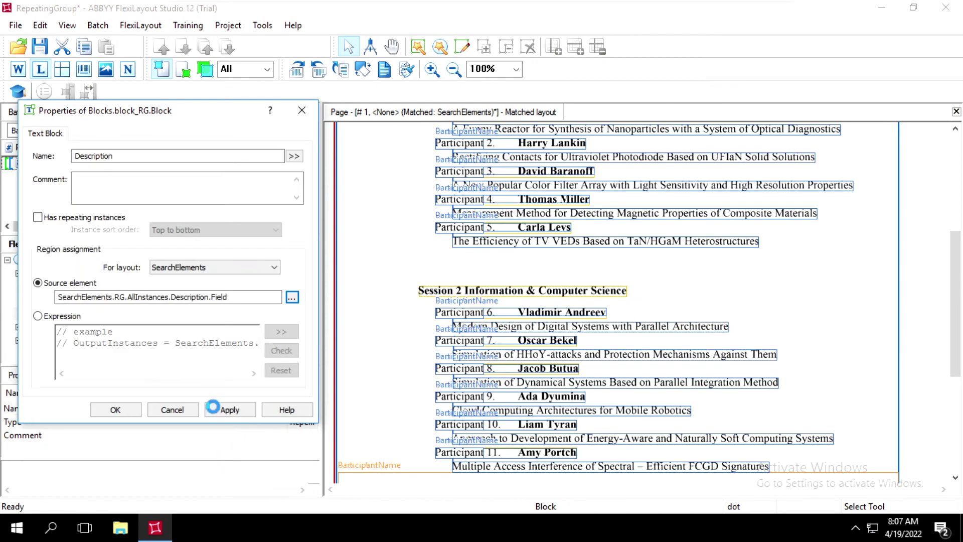
left_click(130, 412)
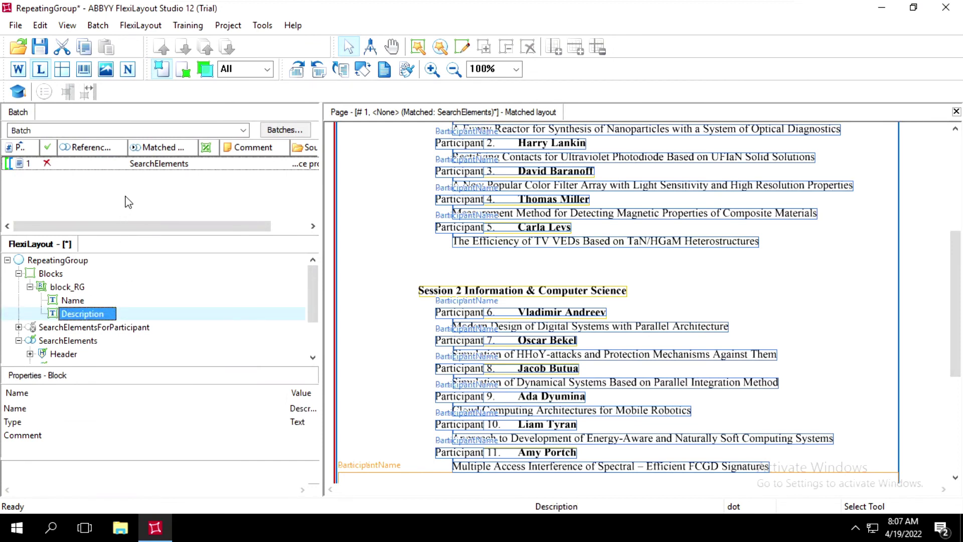
Match the updated FlexiLayout against page 1 of the batch to test the block_RG, Name and Description blocks.
key("ctrl+r")
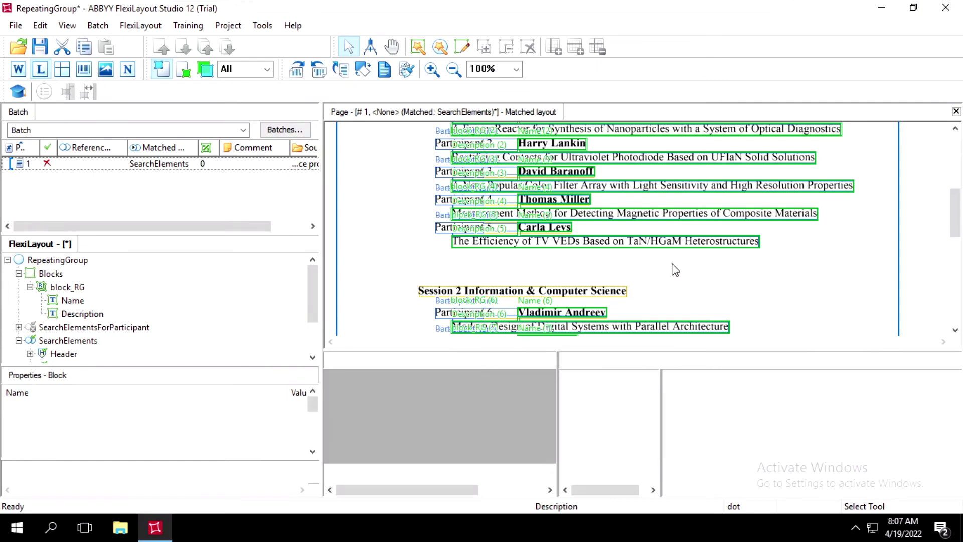
key("ctrl+F5")
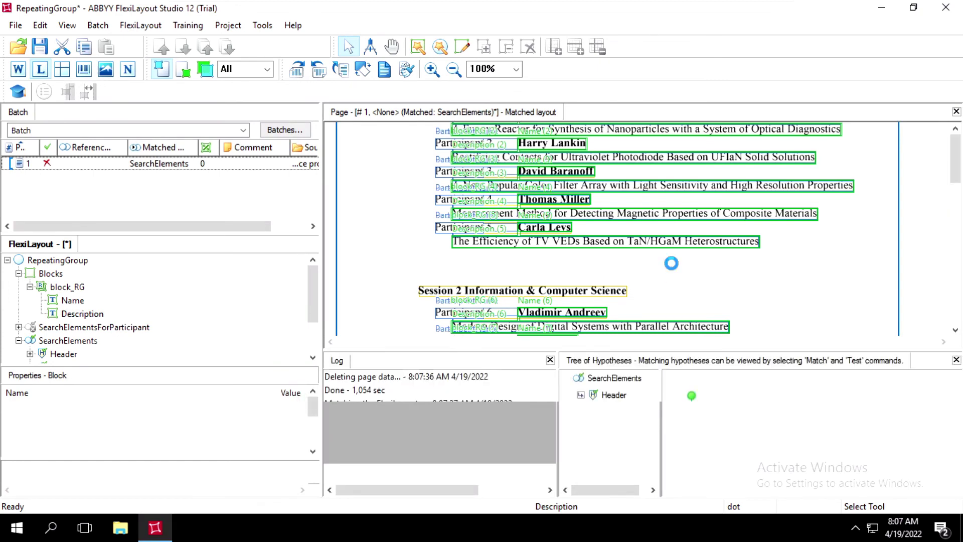